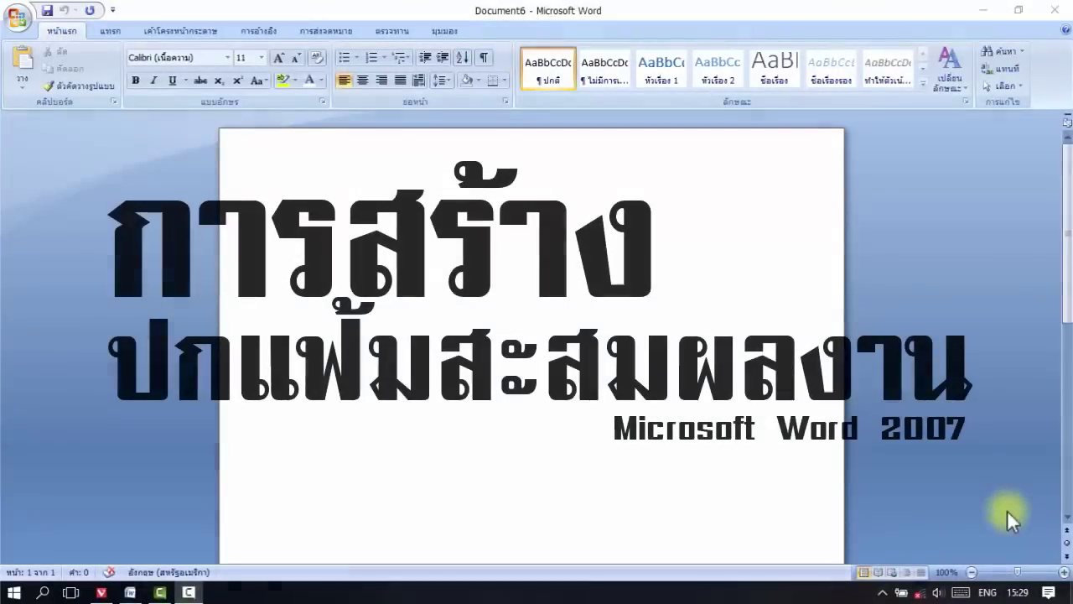
- Bring up the Insert ribbon commands in the blank Document6
click(111, 34)
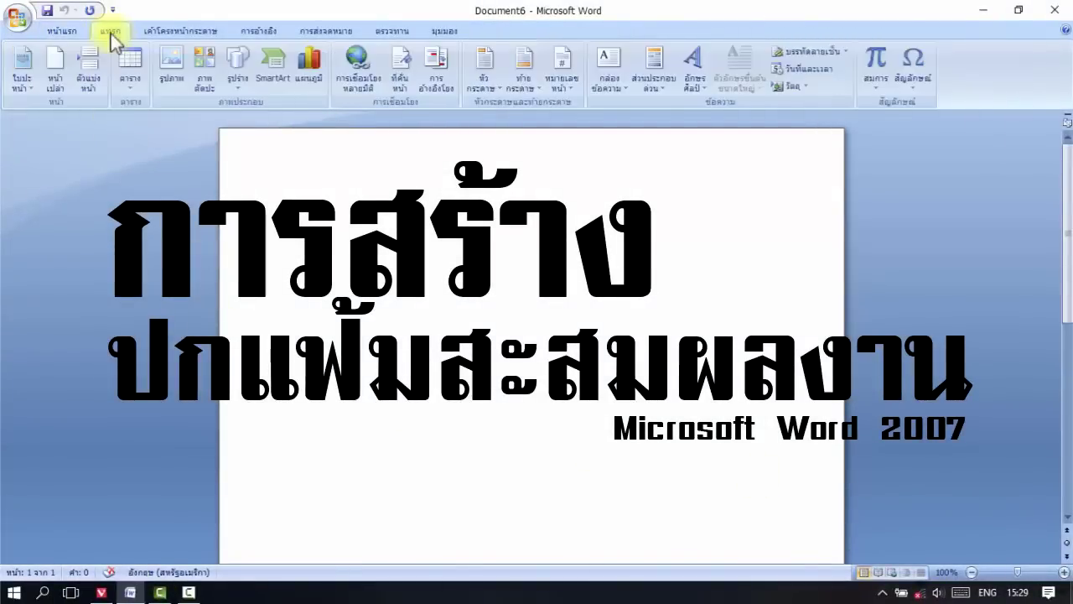
- Insert the soldier photo into the page
click(180, 30)
click(403, 67)
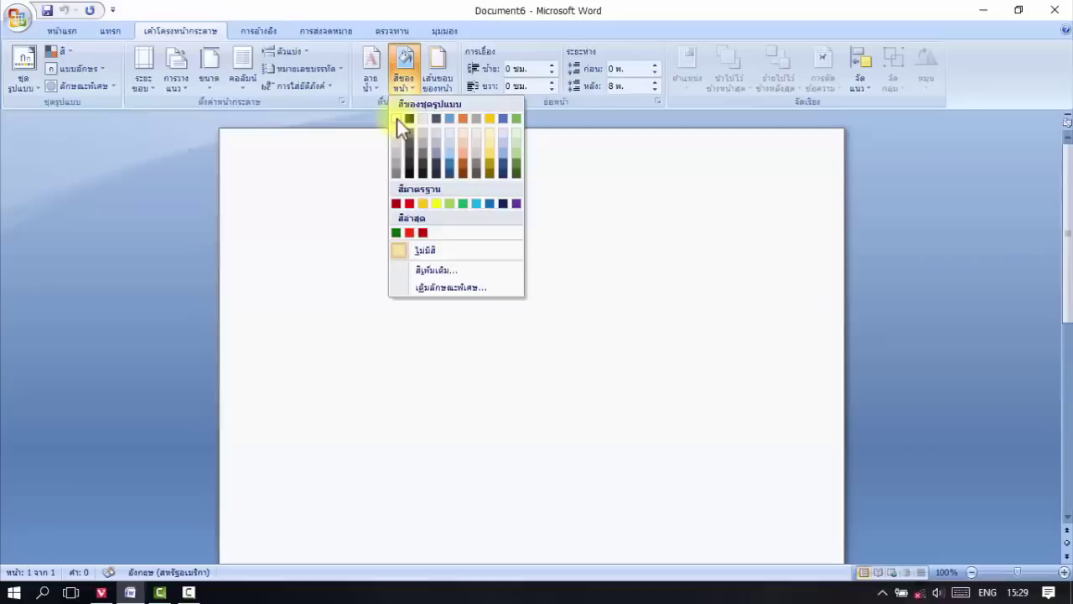
click(118, 46)
click(110, 30)
scroll(338, 160, down, 3)
double_click(372, 239)
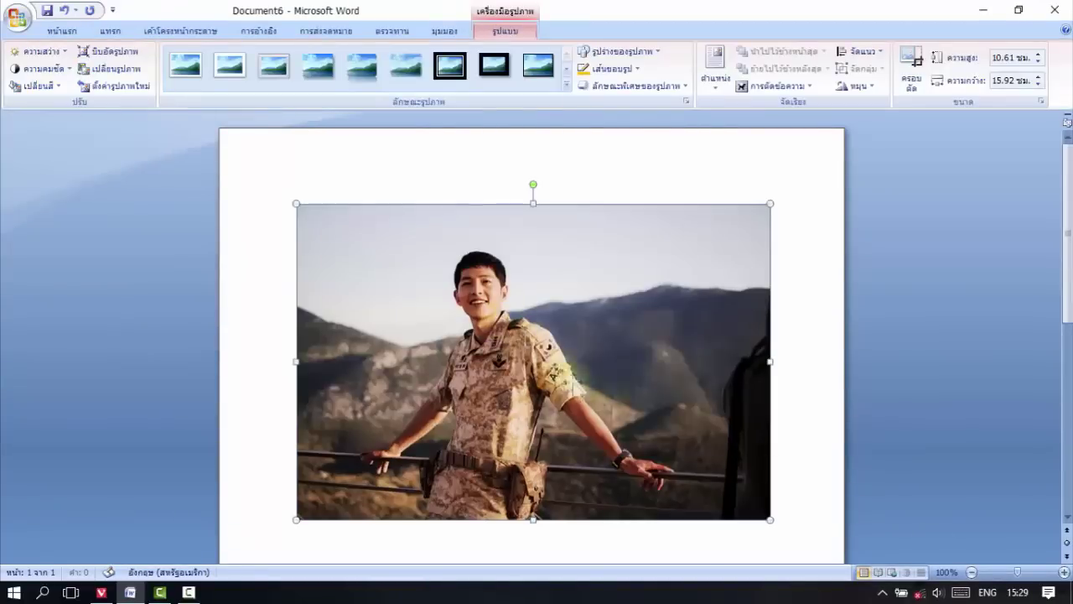
click(971, 571)
click(971, 572)
click(971, 572)
click(971, 572)
click(971, 571)
- Set the photo Behind Text and stretch it to 33.76 × 50.55 cm to cover the page
click(776, 86)
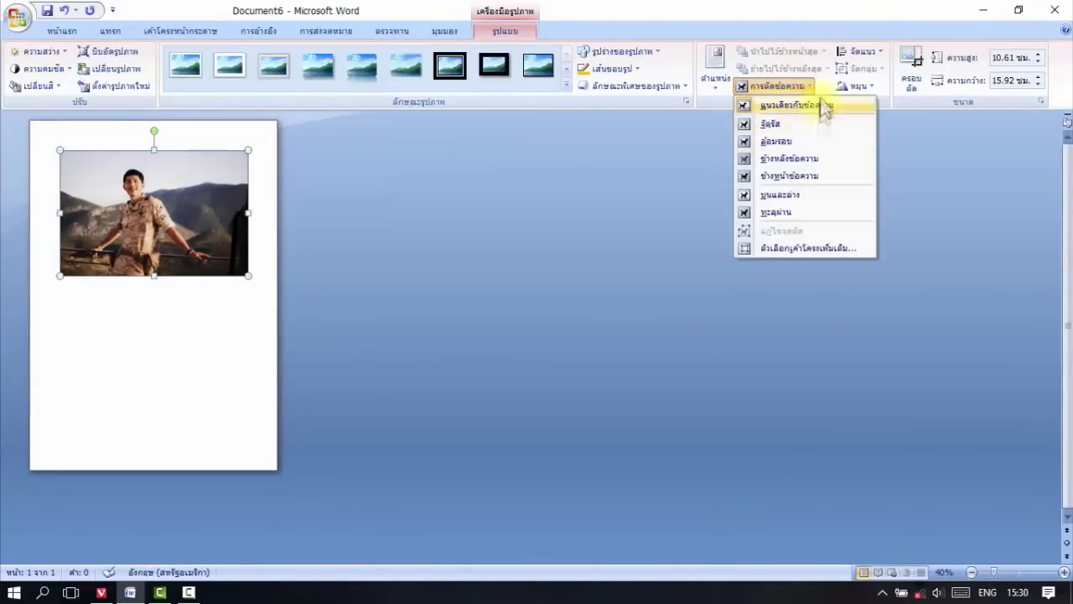
click(822, 159)
drag(248, 275, 657, 547)
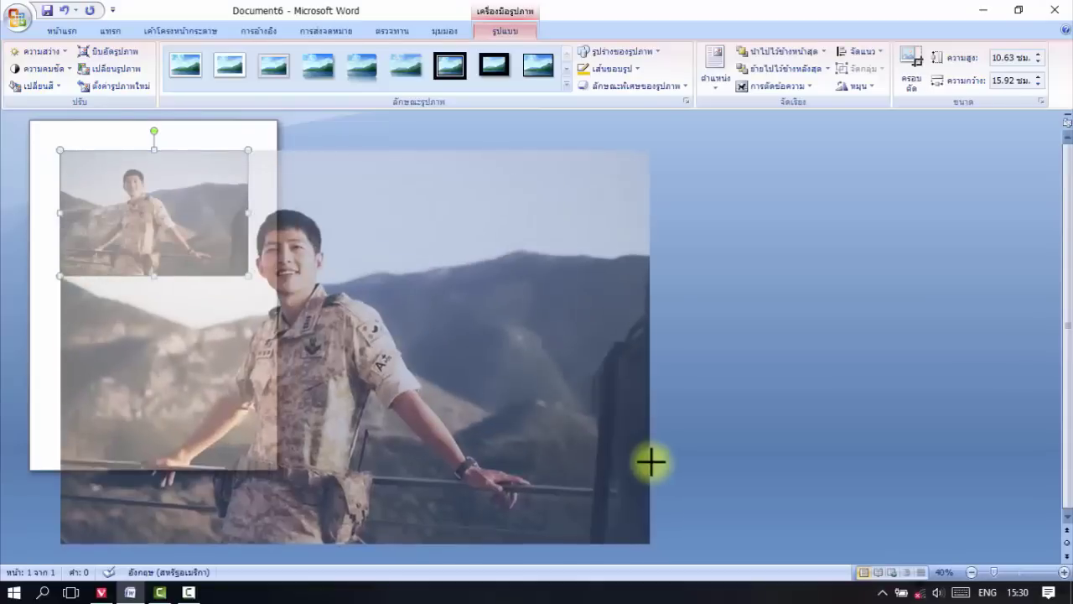
mouse_move(482, 441)
mouse_down()
mouse_move(382, 382)
mouse_move(398, 403)
mouse_up()
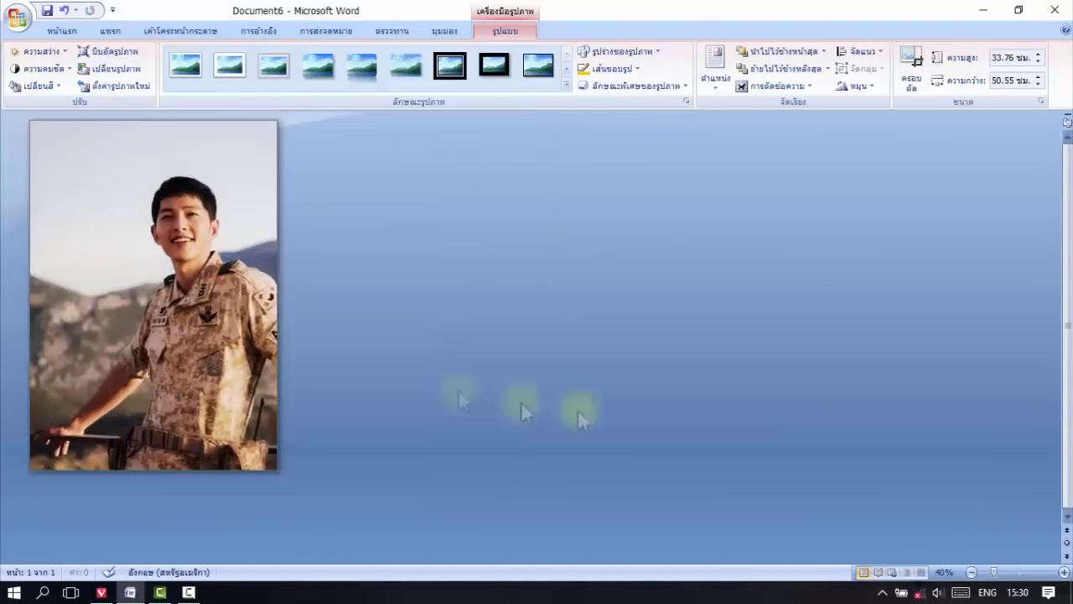
scroll(520, 400, up, 5)
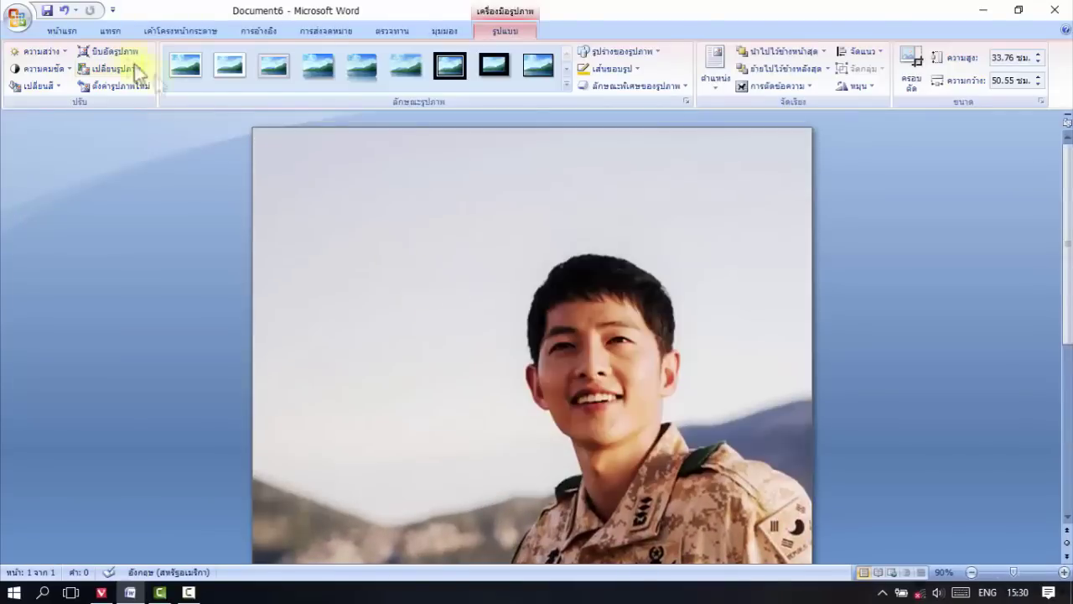
- Insert a first-style WordArt with the Thai text แฟ้มสะสมผลงาน
click(110, 30)
click(692, 72)
click(719, 119)
mouse_move(271, 134)
mouse_down()
mouse_move(687, 185)
mouse_move(654, 179)
mouse_up()
key(grave)
text(แฟ้มสะสมผลงาน)
- Set the title's font to TS-Prachachon-NP and place it on the page
drag(658, 277, 282, 300)
click(689, 214)
scroll(689, 264, down, 2)
scroll(513, 270, down, 10)
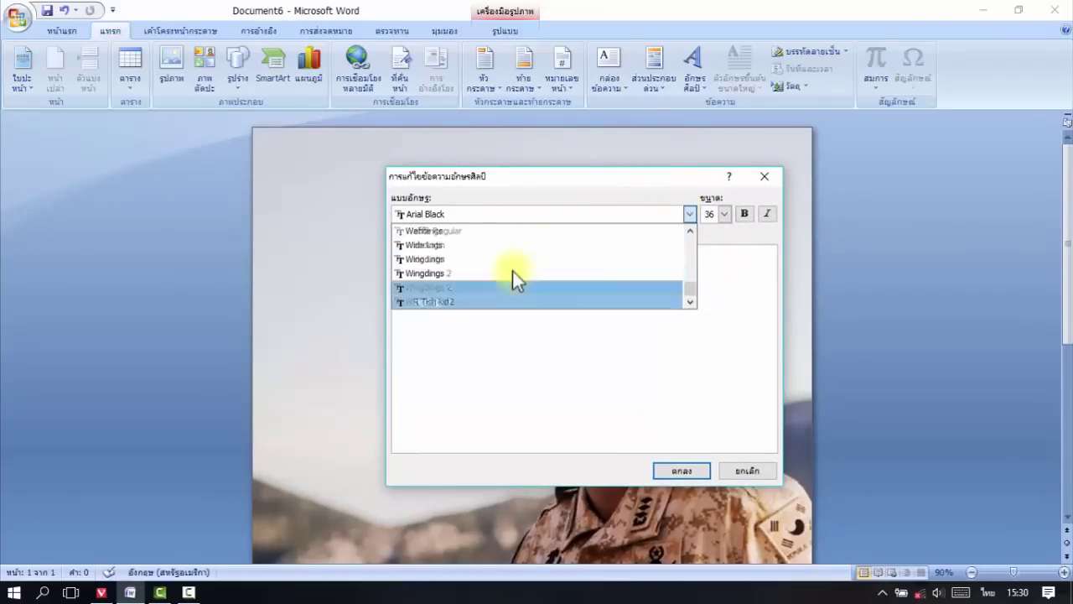
scroll(512, 271, down, 5)
scroll(514, 269, up, 2)
click(488, 271)
key(Return)
- Float the title over the photo and enlarge it across the page width
click(891, 86)
click(922, 175)
drag(563, 299, 560, 232)
- Fill the title yellow and give it a red outline
click(554, 49)
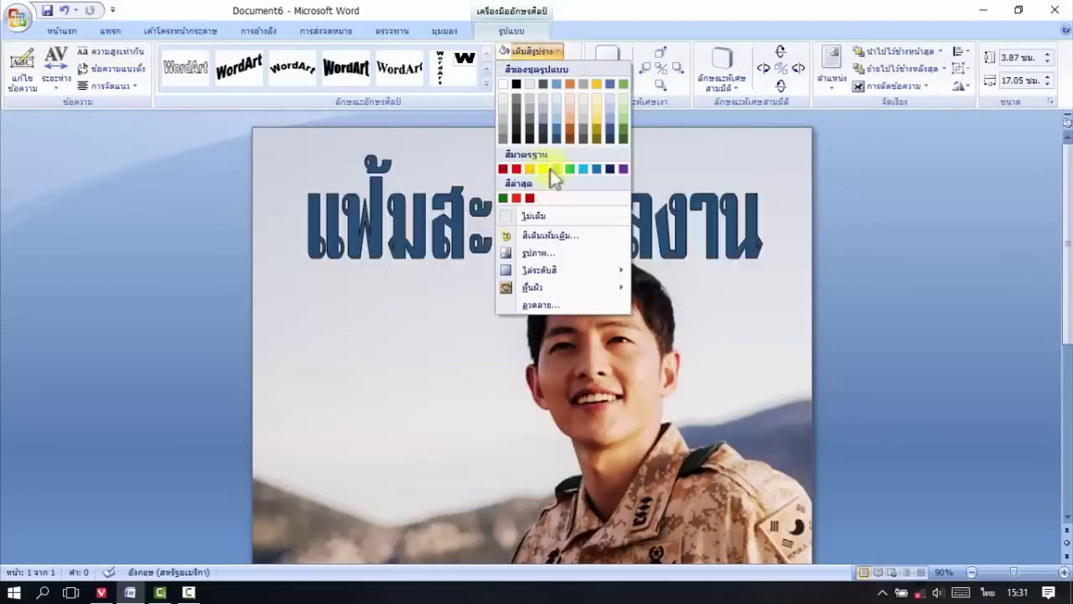
click(539, 168)
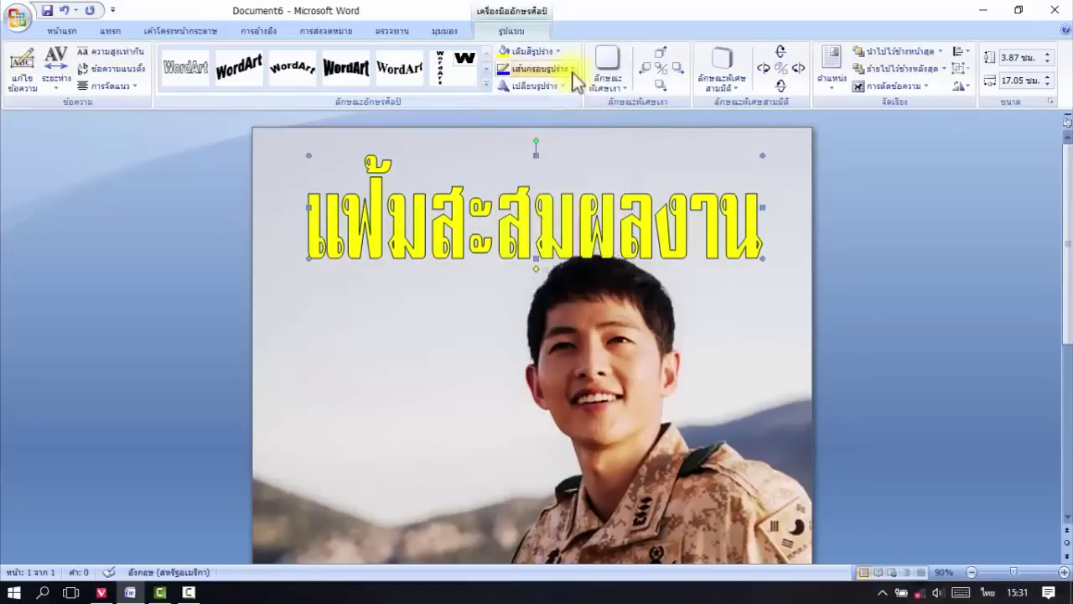
click(541, 69)
click(517, 185)
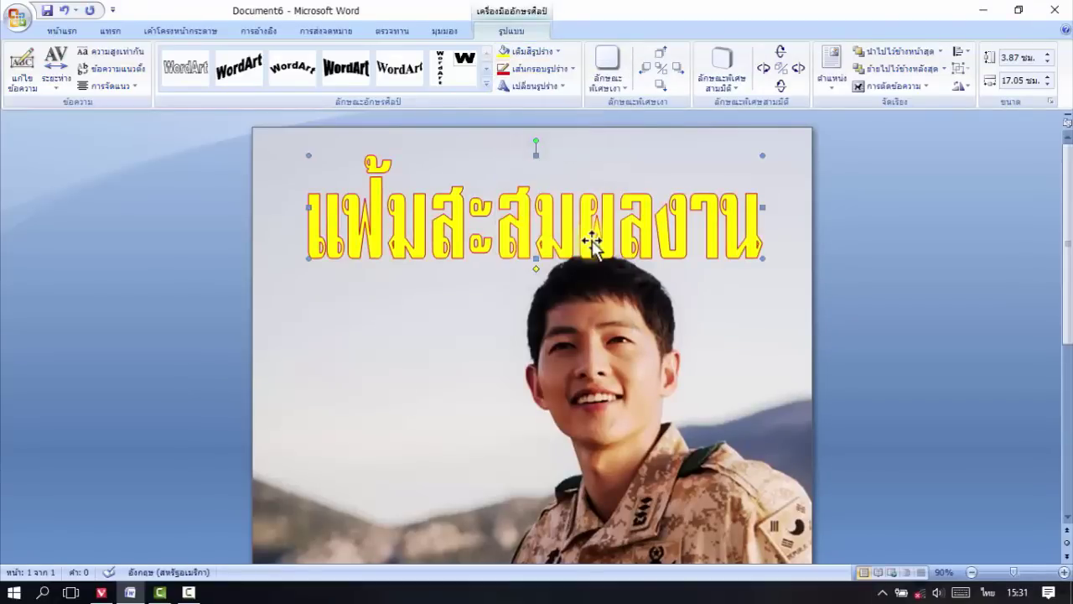
click(444, 326)
click(513, 234)
click(528, 50)
click(544, 170)
click(367, 293)
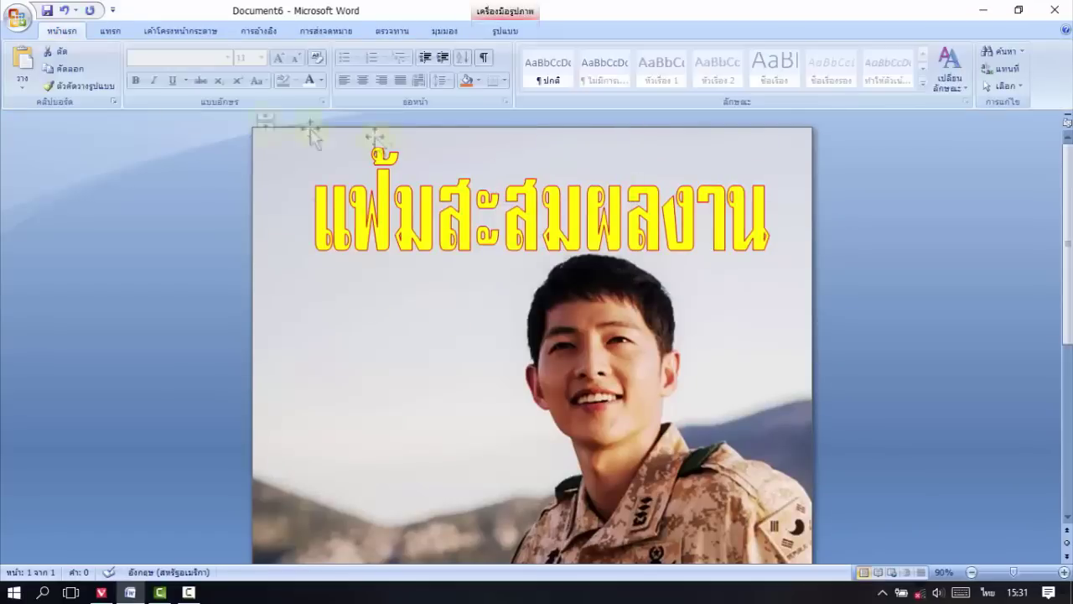
- Create a PORTFOLIO WordArt in the TS-Prachachon-NP font
click(110, 31)
click(702, 84)
click(718, 119)
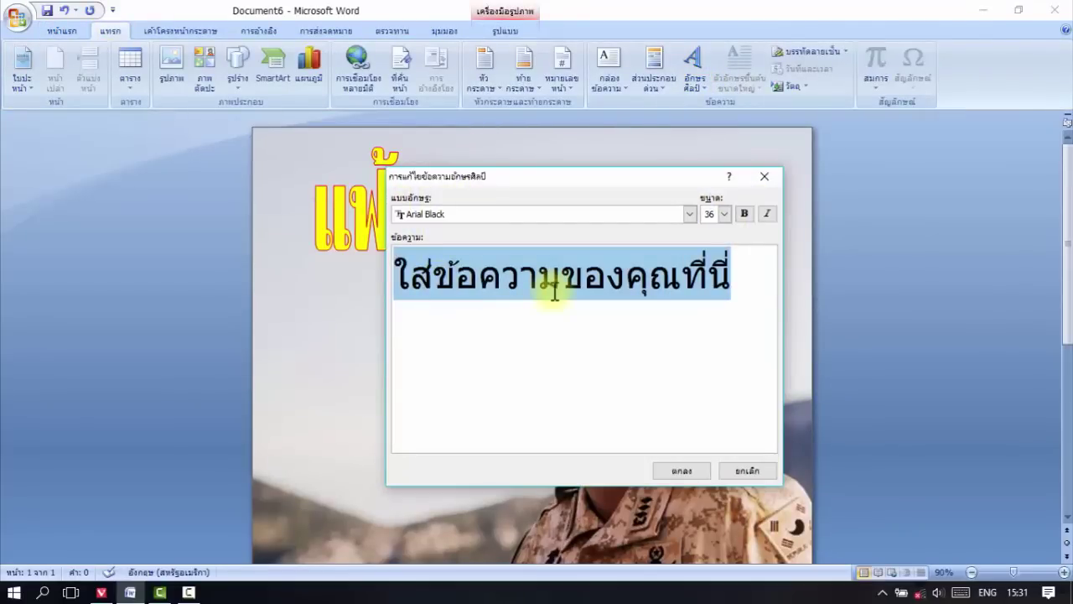
text(Por)
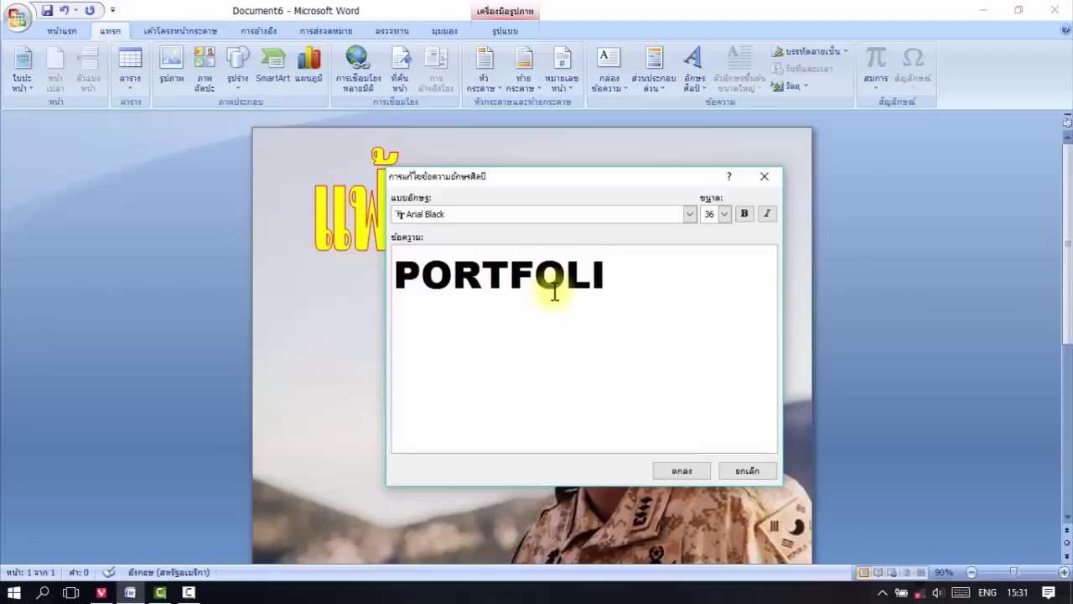
double_click(584, 301)
click(690, 214)
scroll(554, 293, up, 5)
click(503, 227)
click(681, 470)
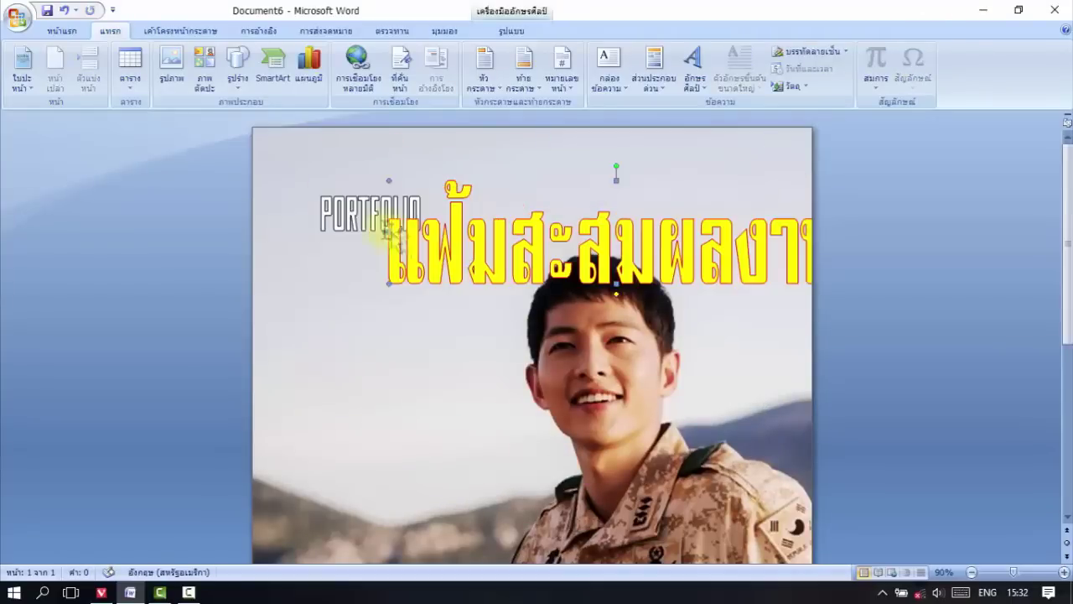
- Float PORTFOLIO freely and position it just below the Thai title
click(511, 31)
click(893, 85)
click(893, 172)
mouse_move(380, 208)
mouse_down()
mouse_move(363, 350)
mouse_move(385, 321)
mouse_up()
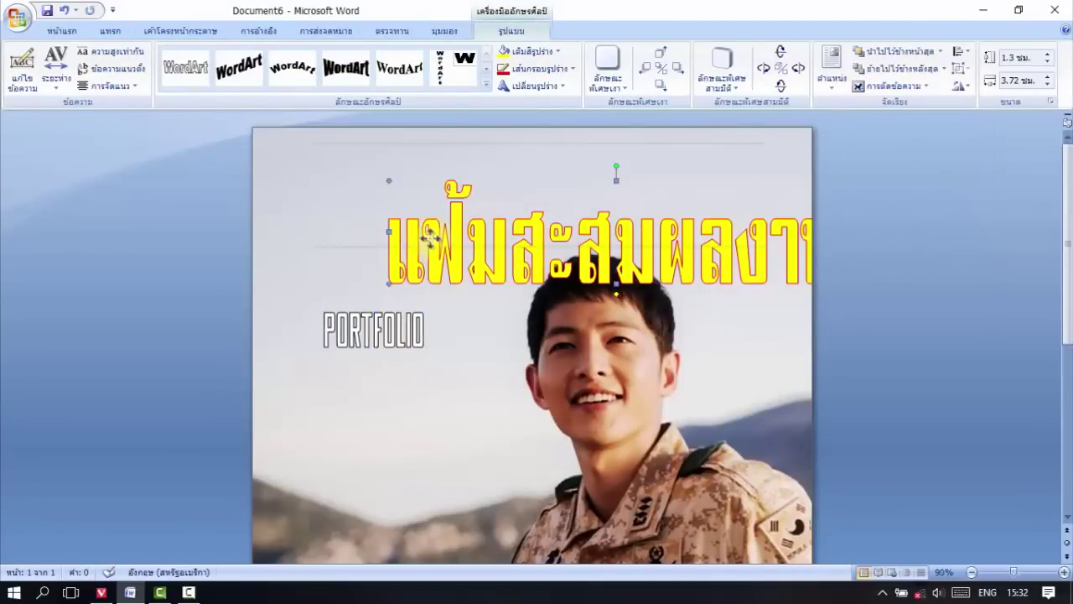
drag(517, 266, 443, 243)
mouse_move(388, 325)
mouse_down()
mouse_move(391, 285)
mouse_move(487, 282)
mouse_up()
- Fill PORTFOLIO blue and change its outline colour
click(528, 51)
click(556, 142)
click(541, 68)
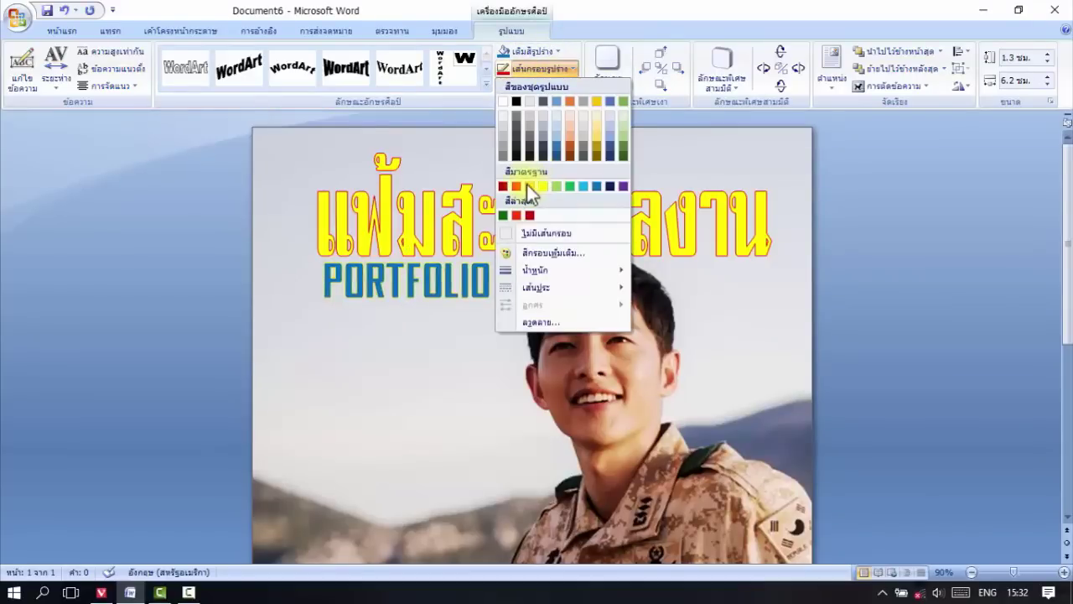
click(515, 184)
click(542, 68)
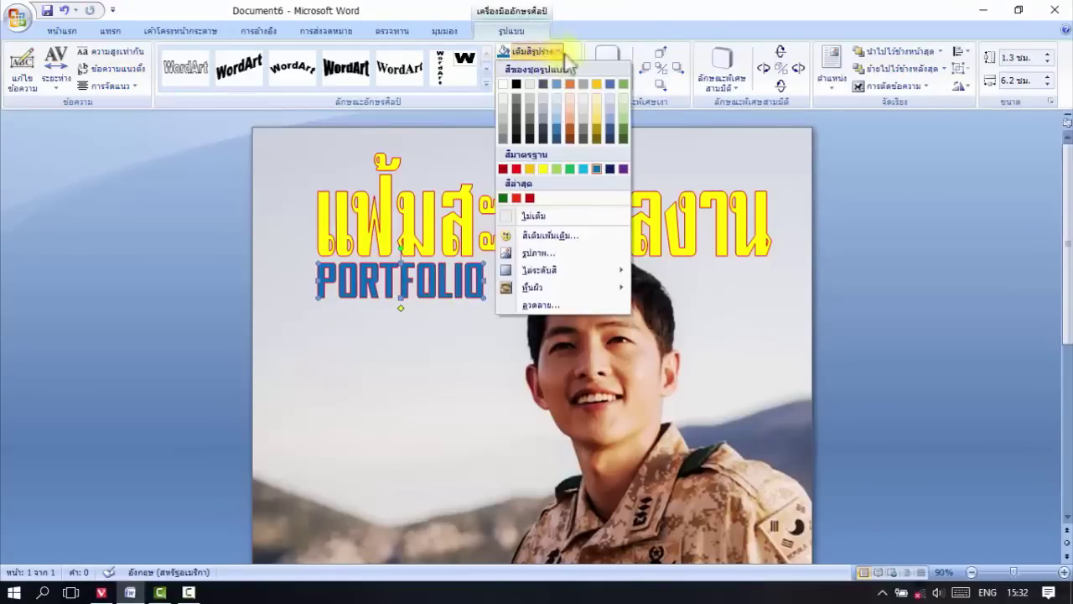
click(516, 101)
click(419, 283)
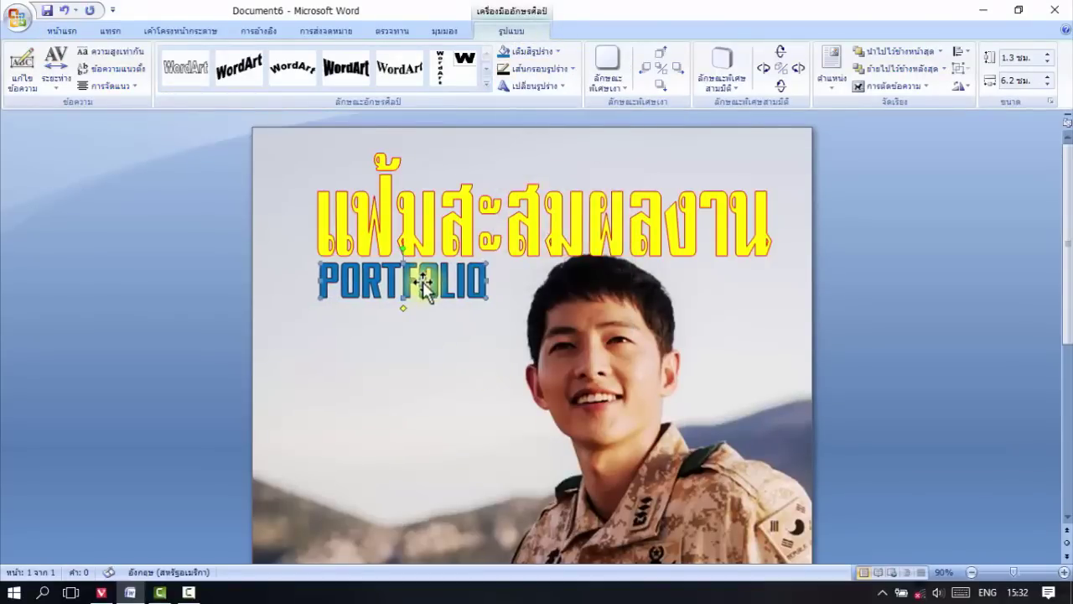
- Review the cover, then open the WordArt style gallery for the next line
scroll(438, 362, down, 3)
scroll(431, 359, up, 3)
scroll(429, 354, down, 8)
scroll(354, 305, down, 1)
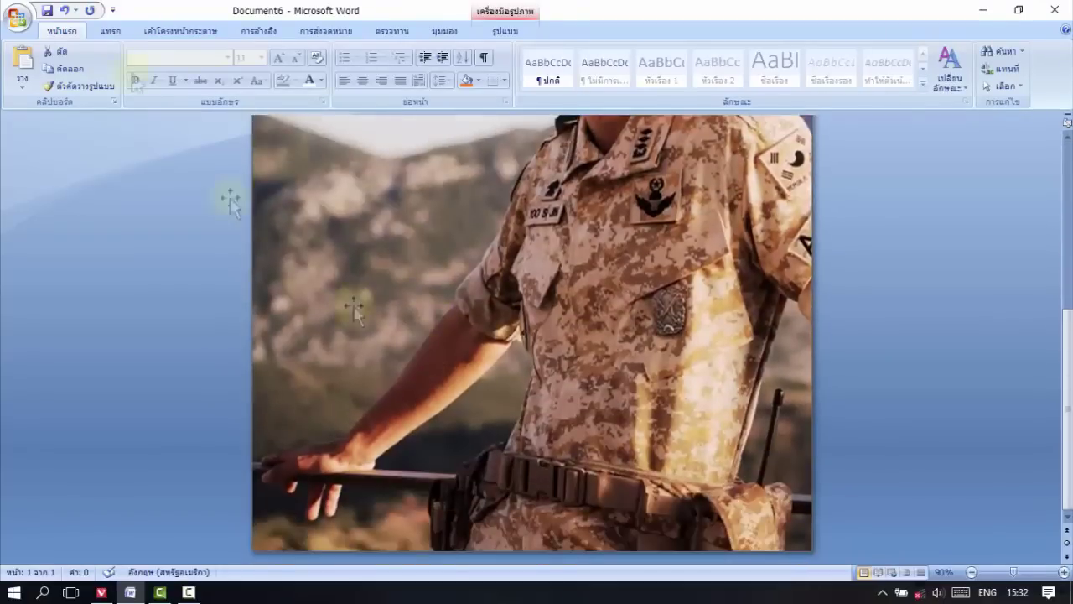
scroll(392, 356, up, 4)
scroll(392, 356, up, 3)
click(111, 30)
click(693, 72)
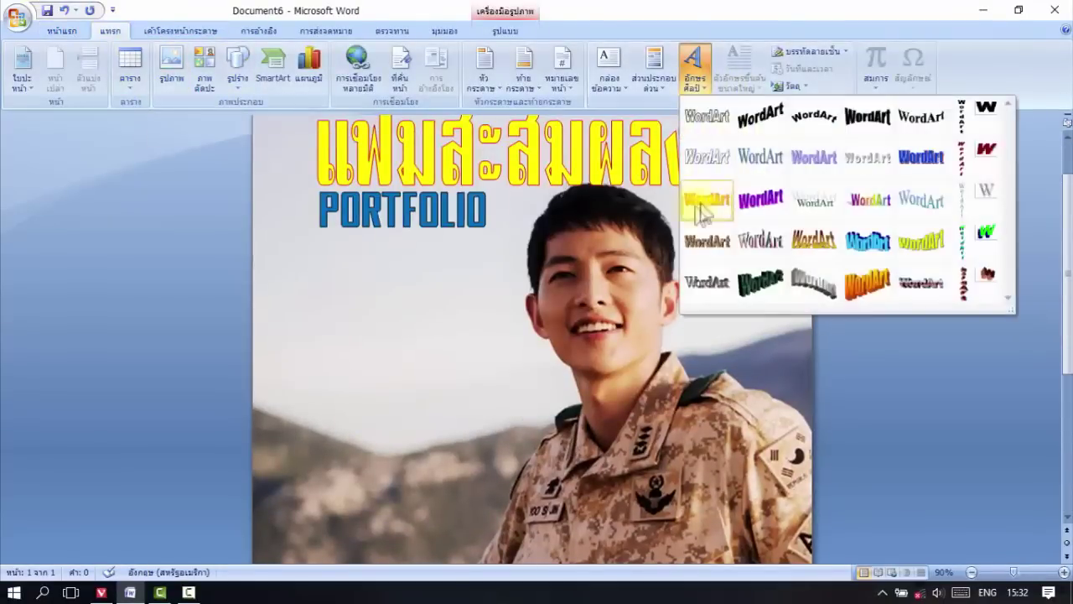
- Create a WordArt with the student's name typed in Thai and a chosen font
click(695, 208)
key(grave)
text(เด็กชายตี๋ใหญ่)
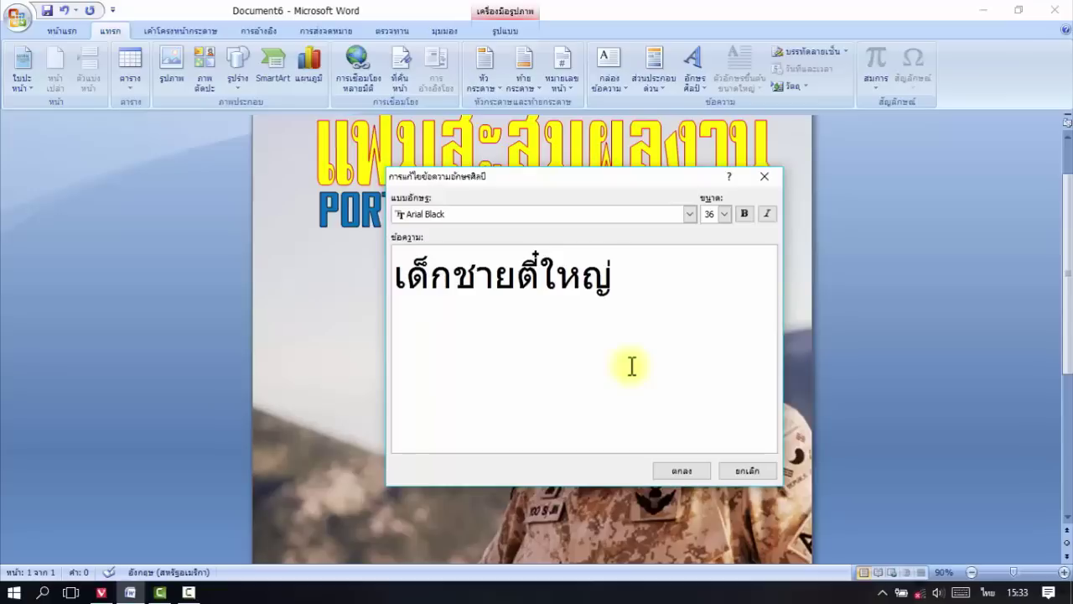
click(689, 214)
scroll(509, 271, down, 1)
scroll(497, 252, down, 15)
scroll(473, 259, up, 3)
click(473, 259)
key(Return)
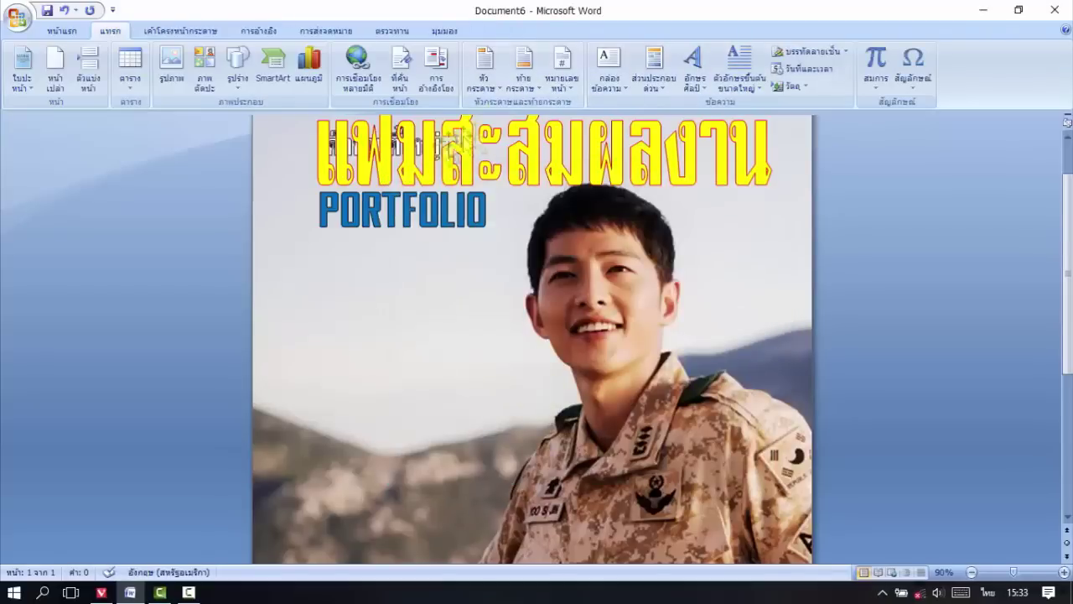
- Float the name WordArt over the photo, moving and enlarging it mid-page
click(346, 144)
drag(416, 150, 322, 147)
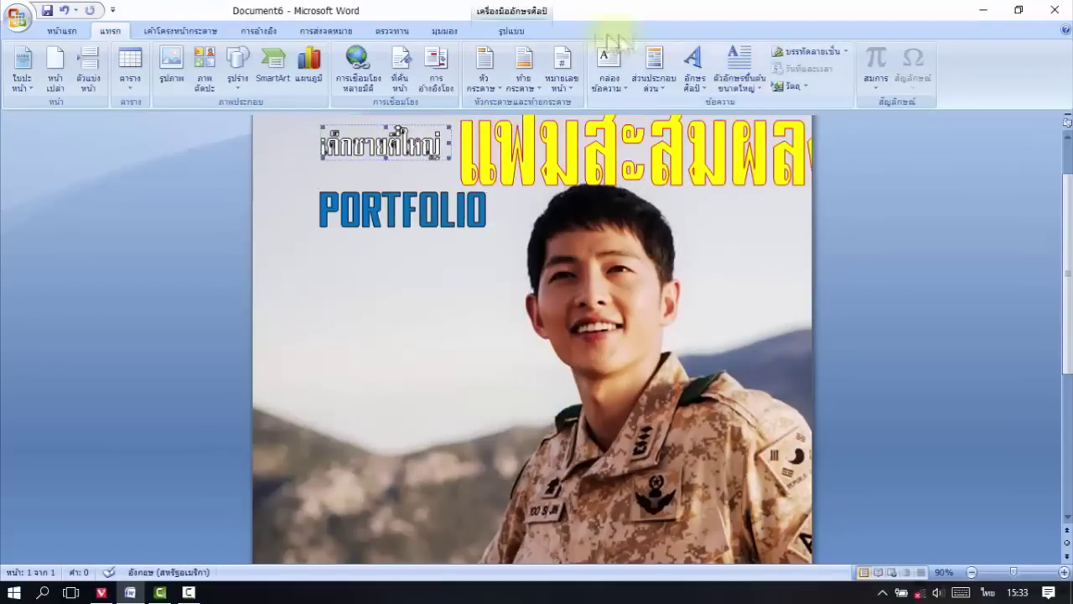
click(511, 31)
click(892, 86)
click(880, 152)
mouse_move(476, 472)
mouse_down()
mouse_move(400, 304)
mouse_move(728, 391)
mouse_up()
scroll(570, 377, down, 2)
drag(570, 378, 587, 364)
- Check the name's fill colour, then open the WordArt style gallery again
click(553, 51)
click(514, 468)
scroll(514, 468, up, 1)
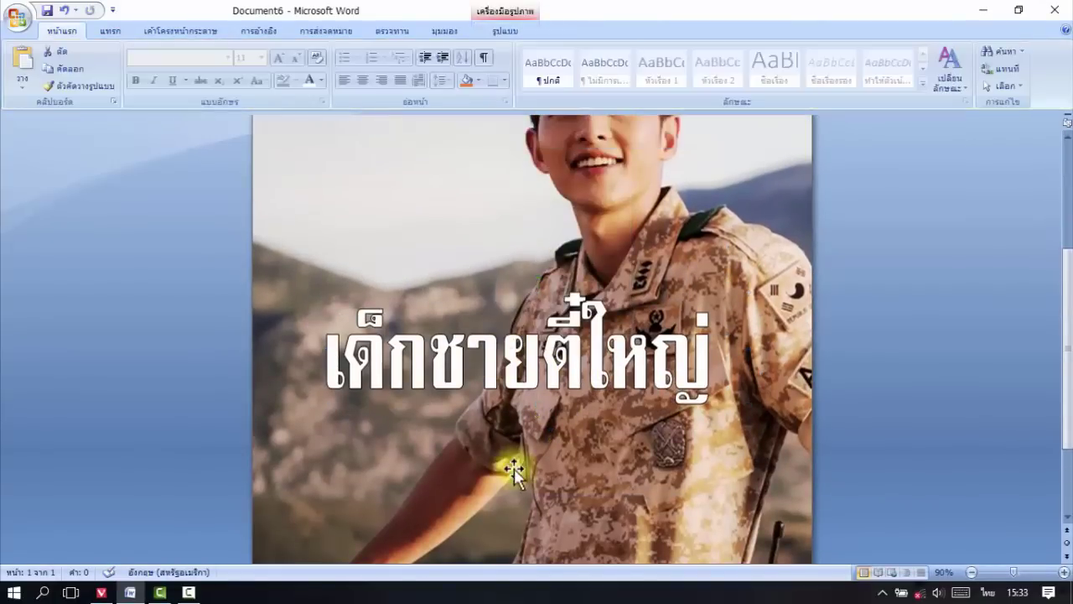
scroll(513, 468, up, 2)
scroll(459, 38, down, 1)
click(694, 72)
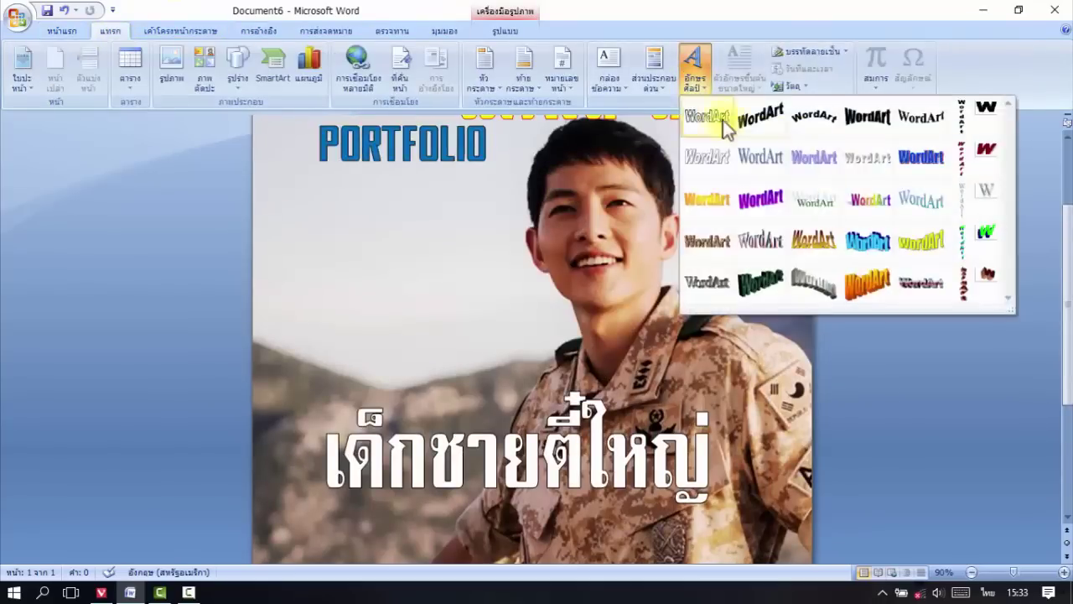
- Create the school-name WordArt โรงเรียนอนุบาลขอนแก่น in TS-Prachachon-NP
click(715, 115)
text(อยา)
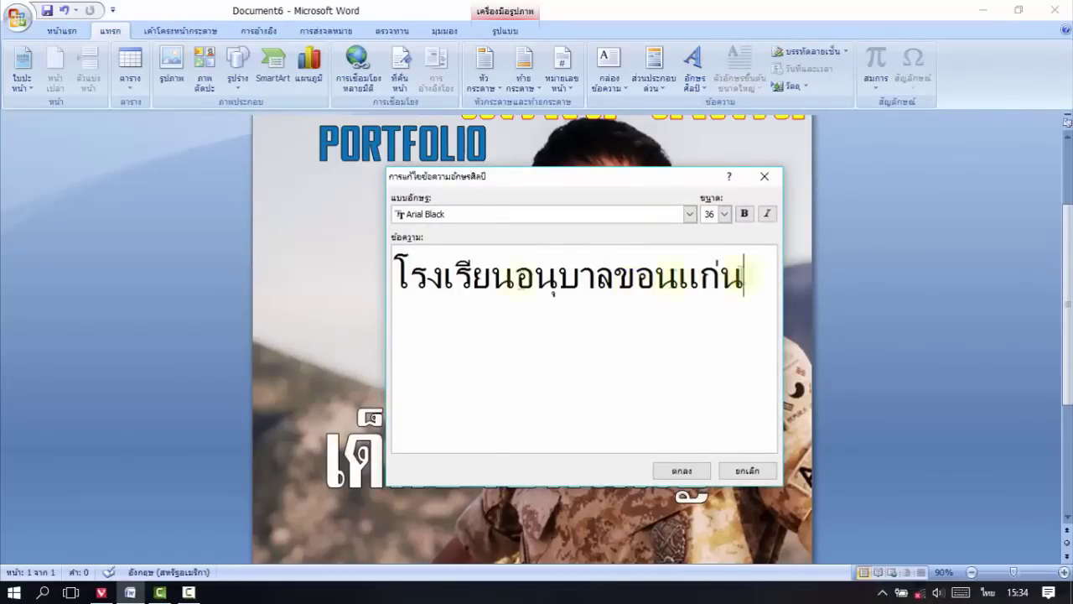
click(689, 213)
scroll(483, 246, down, 15)
scroll(462, 257, up, 3)
click(466, 251)
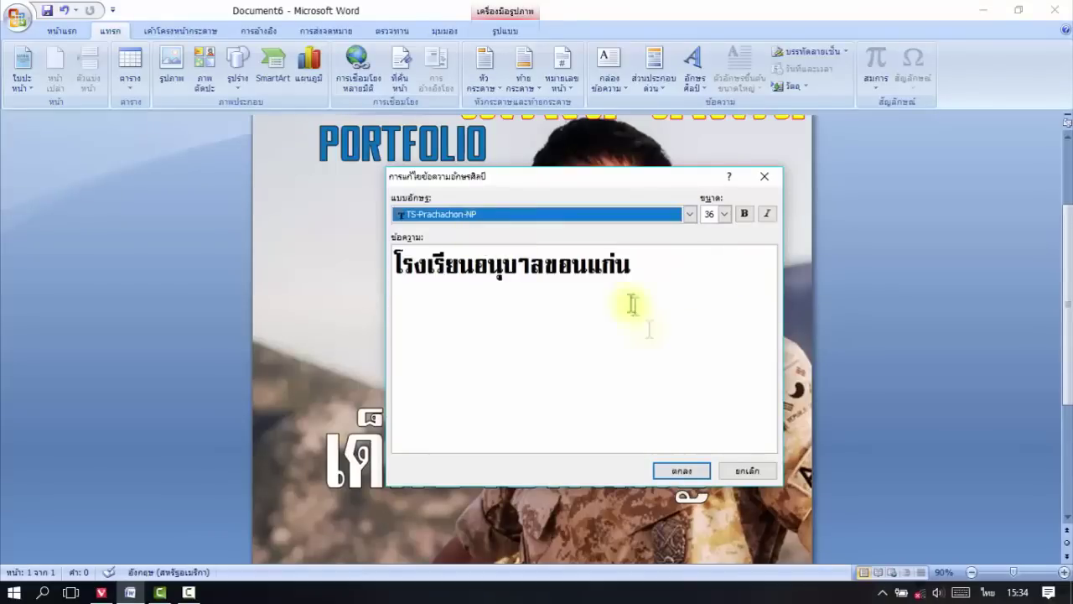
click(682, 470)
- Set the school name In Front of Text near the bottom, then start another WordArt
click(889, 86)
click(889, 191)
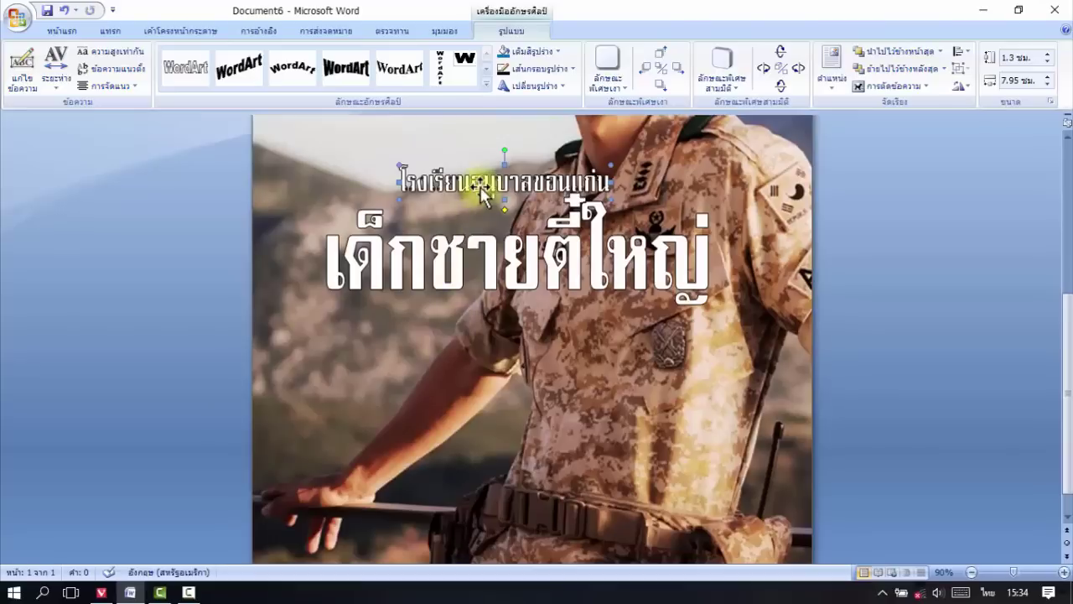
drag(439, 442, 539, 474)
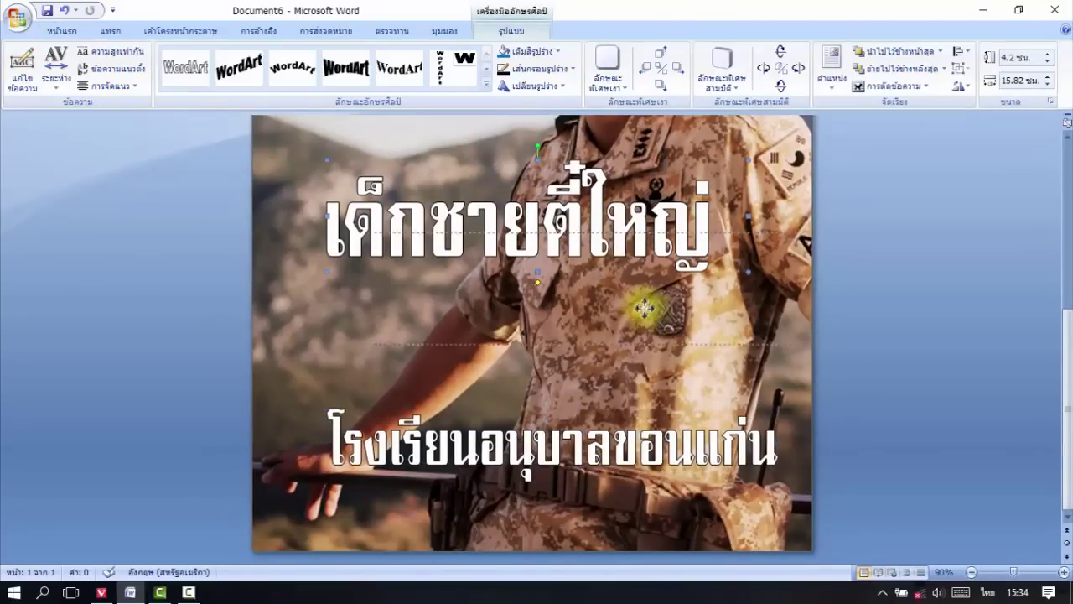
click(575, 384)
click(110, 31)
click(692, 71)
click(702, 113)
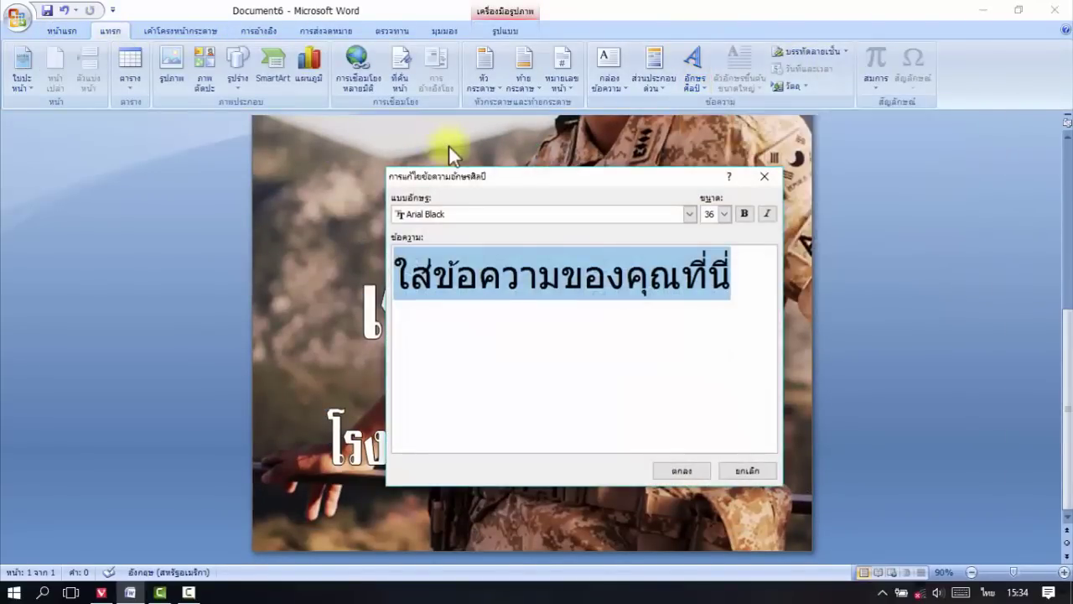
- Enter the class text ชั้นป.5/1, switching to English for .5/1, and browse fonts
text(ชั้นป)
key(grave)
text(.5/)
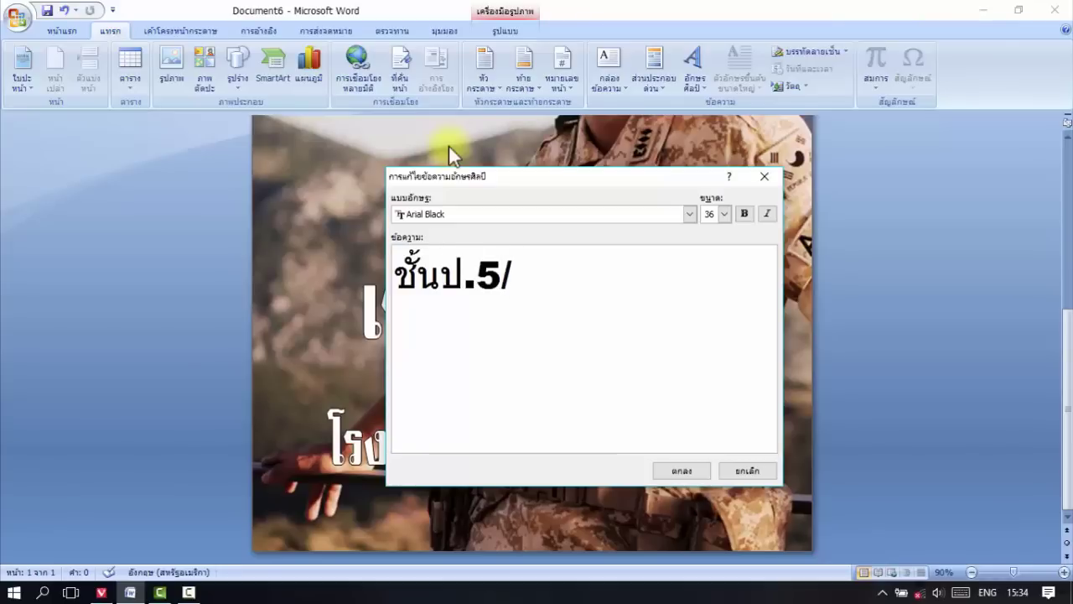
text(1)
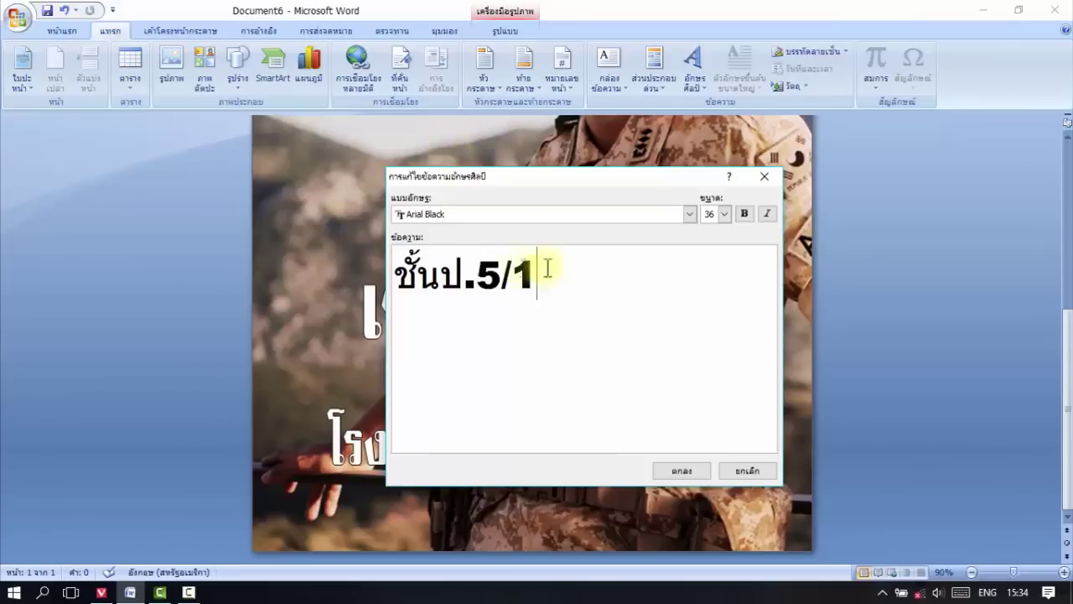
click(689, 214)
scroll(551, 287, down, 15)
scroll(478, 268, up, 2)
scroll(478, 246, up, 1)
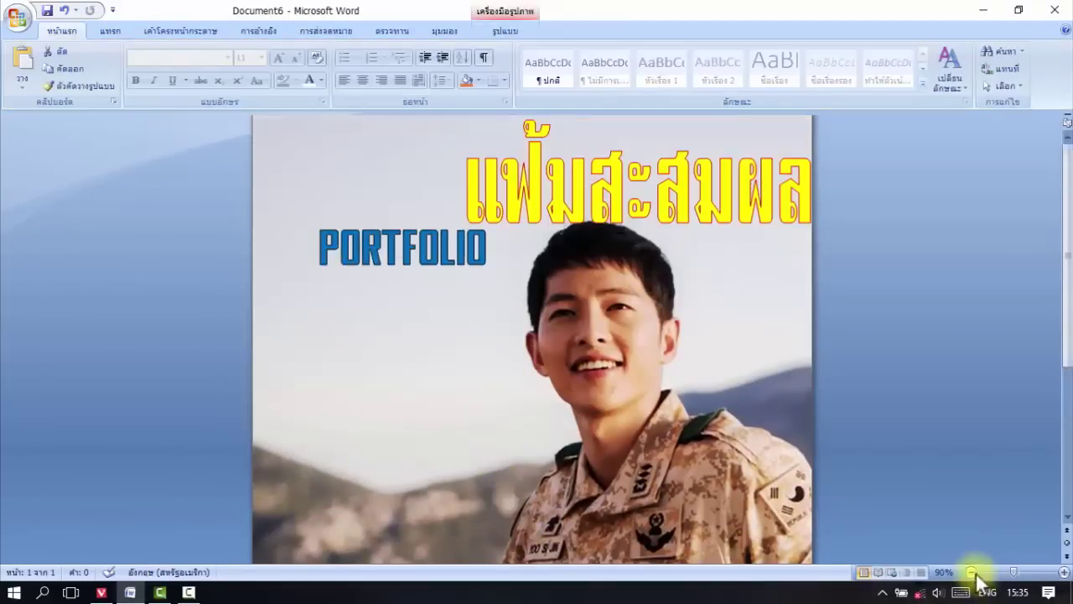
- Reposition the title, PORTFOLIO, school, name and class WordArt lines on the page
click(971, 572)
click(972, 572)
click(971, 572)
click(971, 572)
drag(289, 183, 206, 183)
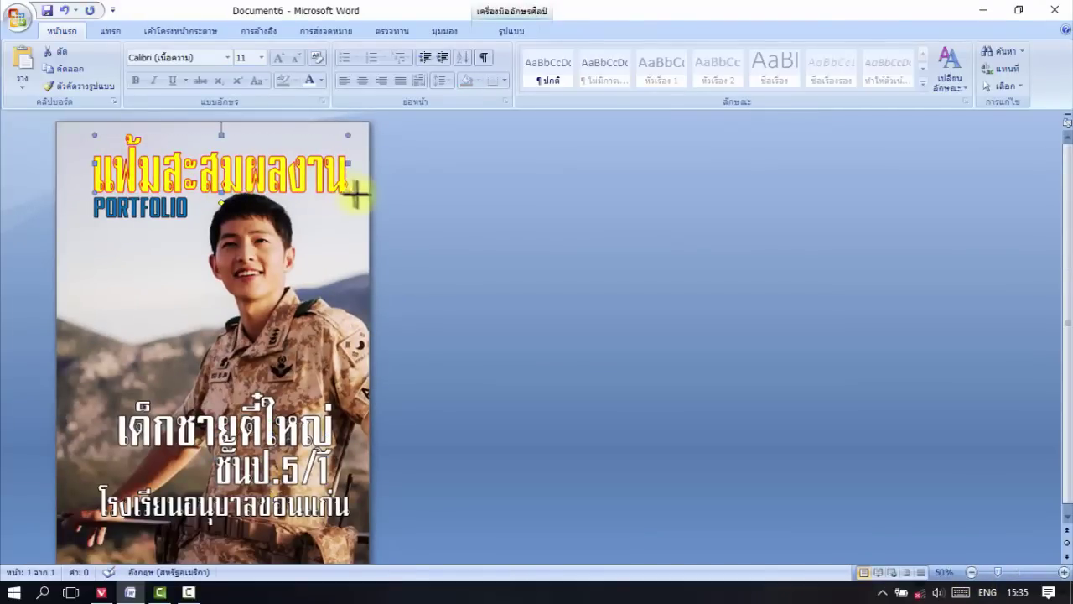
drag(356, 196, 256, 204)
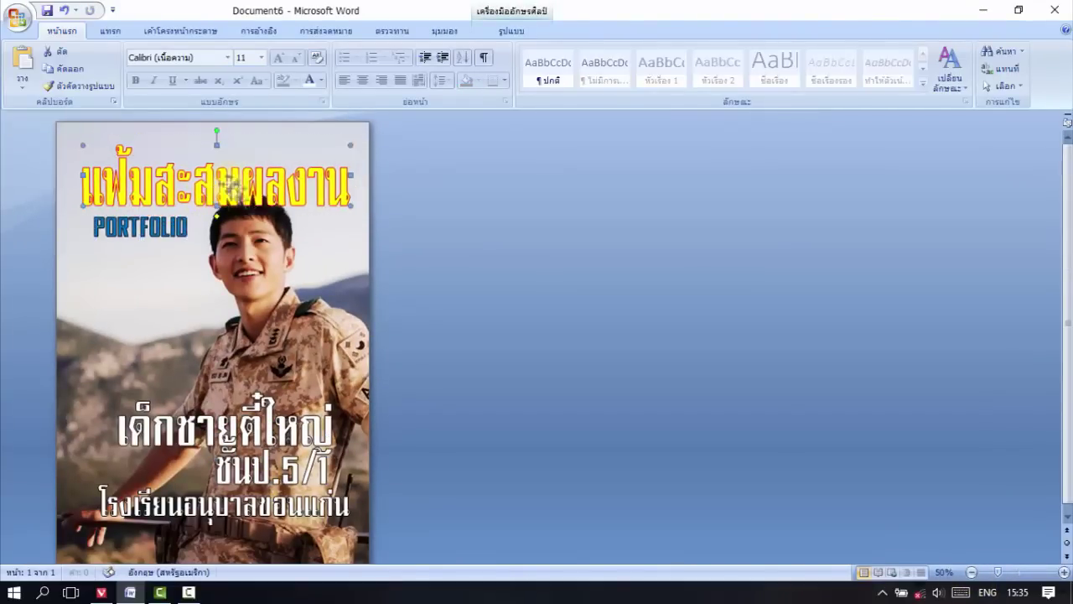
drag(256, 204, 260, 199)
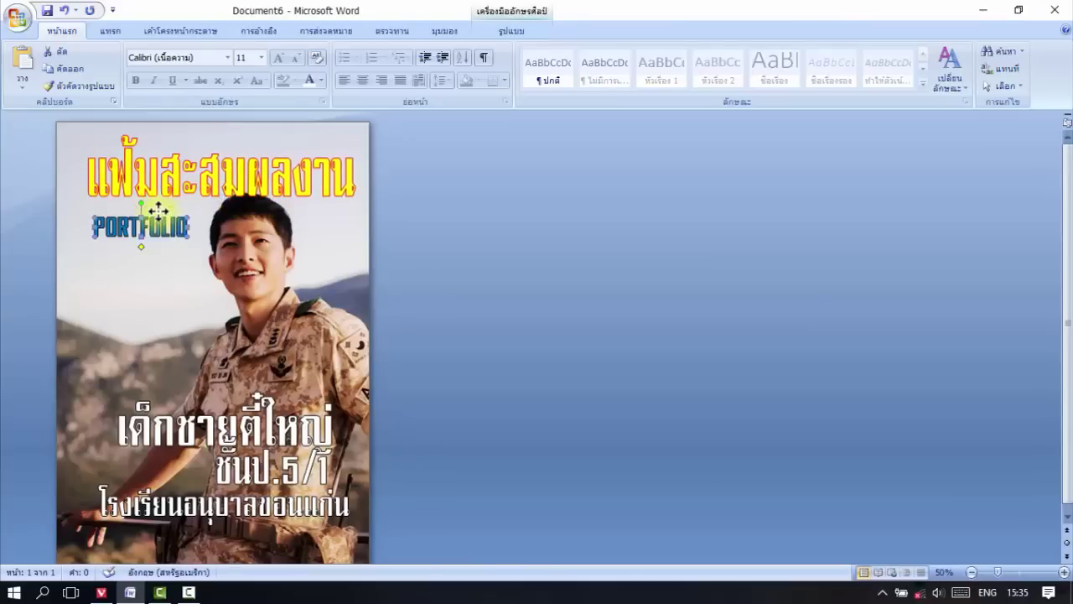
drag(157, 211, 152, 197)
mouse_move(352, 493)
mouse_down()
mouse_move(352, 503)
mouse_move(294, 490)
mouse_move(311, 478)
mouse_up()
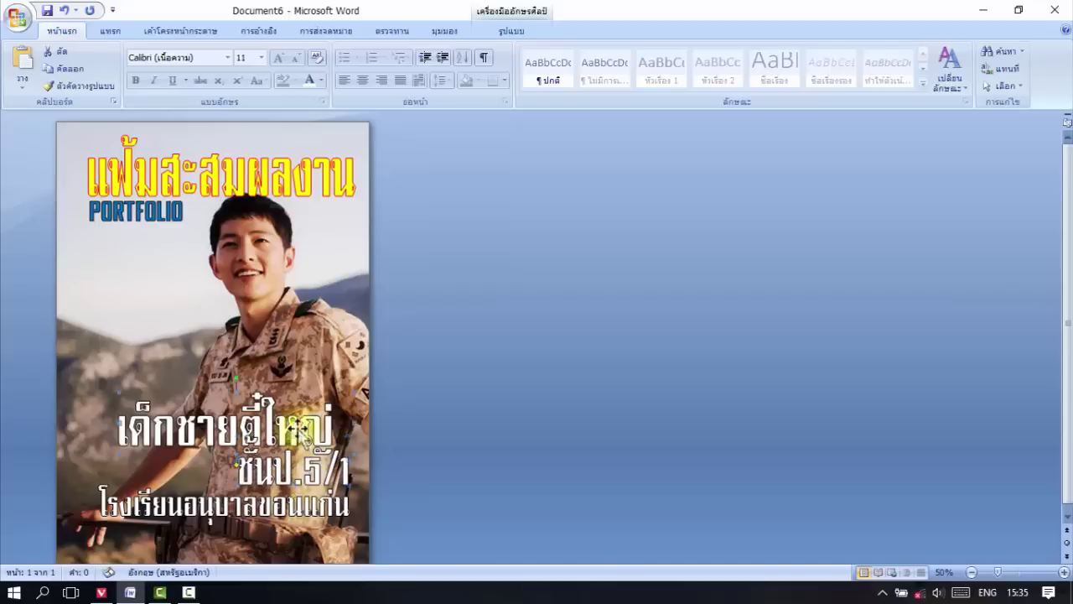
drag(321, 411, 319, 415)
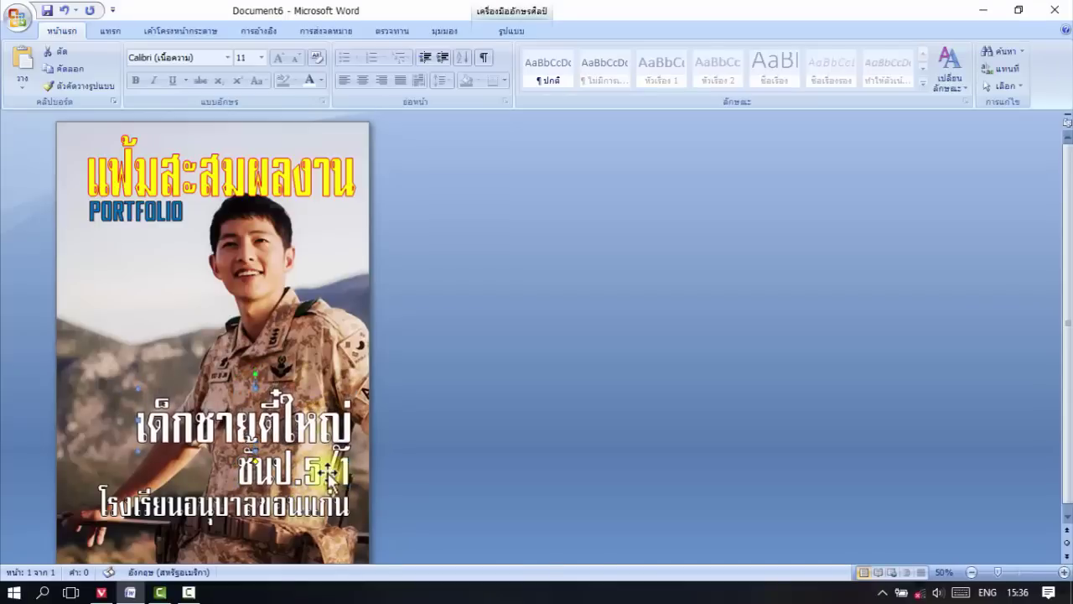
drag(312, 469, 281, 476)
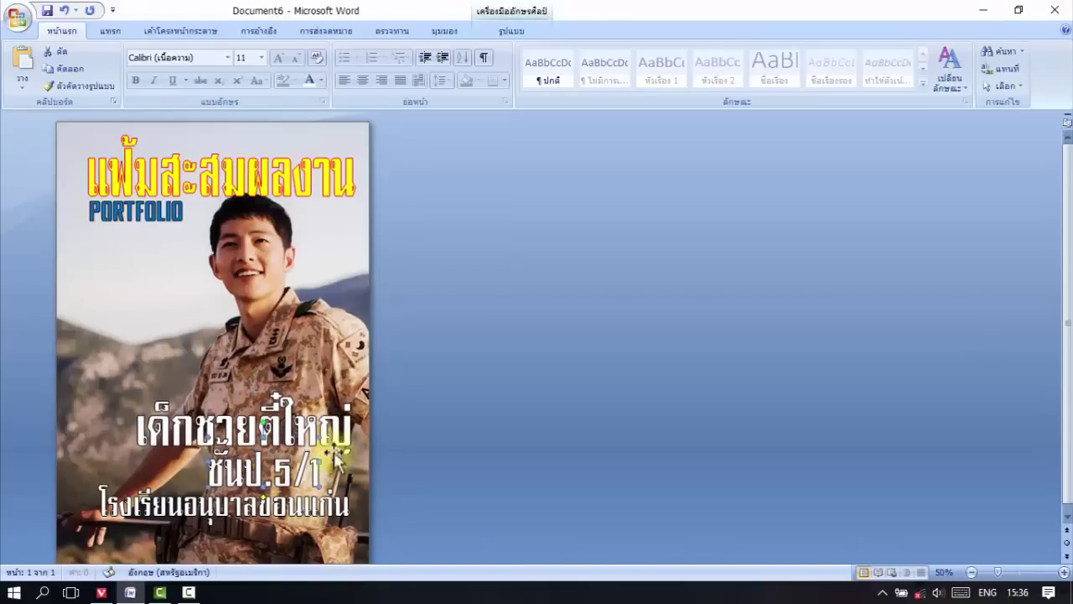
drag(348, 444, 341, 440)
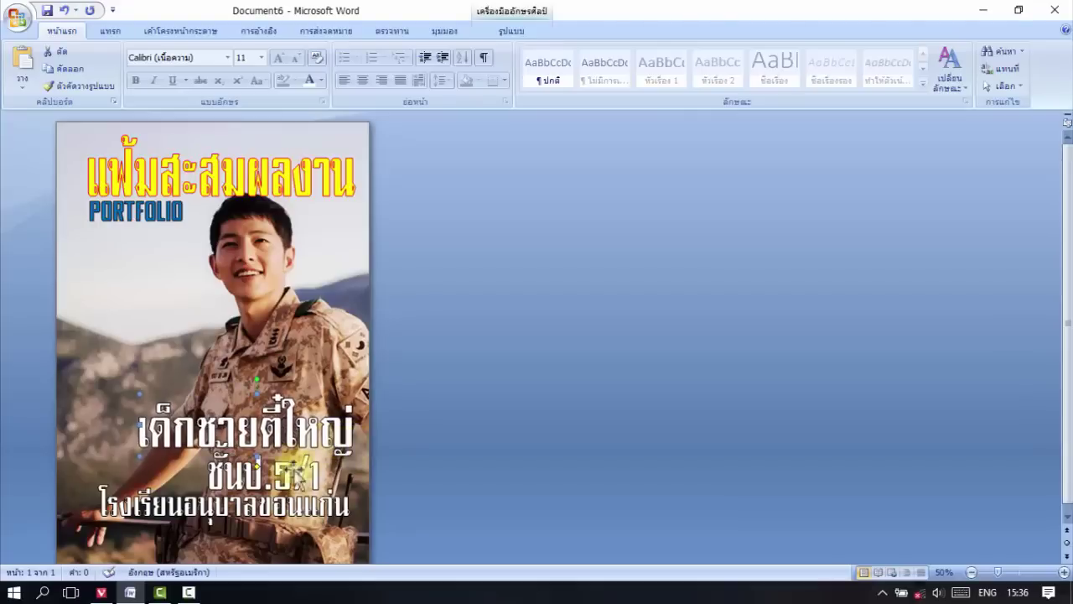
- Shorten the class WordArt to ป.5/1, resize it to 4.2 × 15.82 cm, and nudge the name
double_click(246, 473)
key(Delete)
click(682, 472)
drag(307, 444, 368, 472)
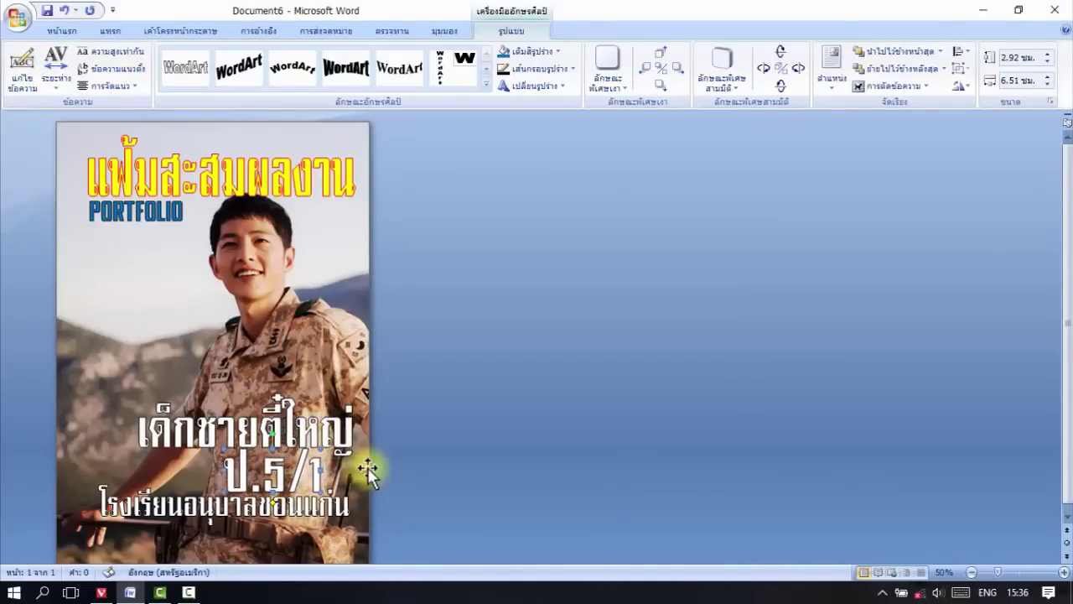
click(354, 431)
drag(355, 431, 353, 430)
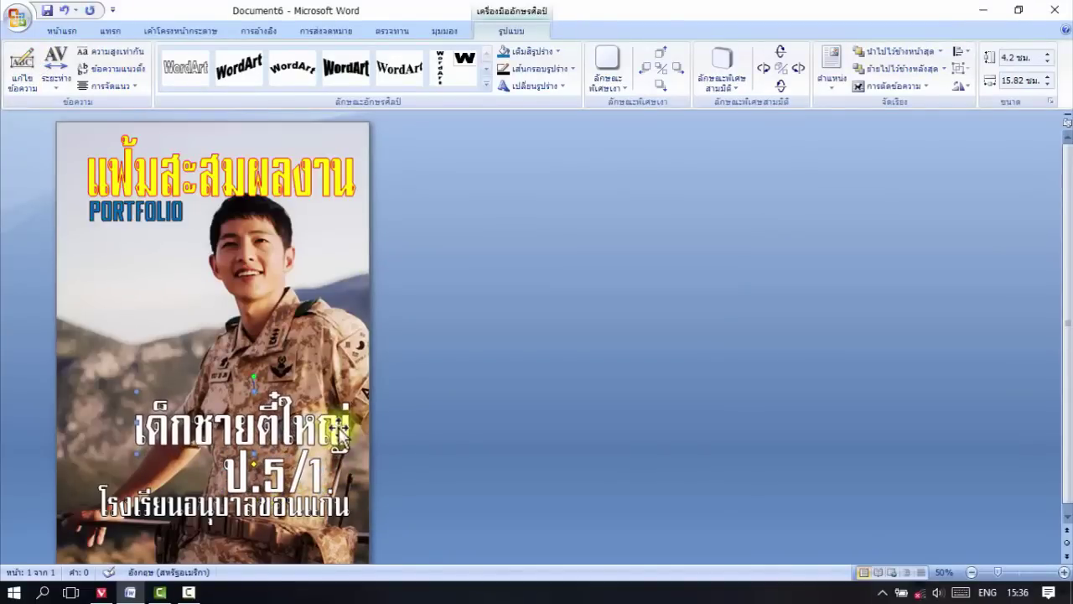
click(1063, 572)
click(1063, 572)
- Give the name WordArt a green fill and a matching outline colour
click(558, 55)
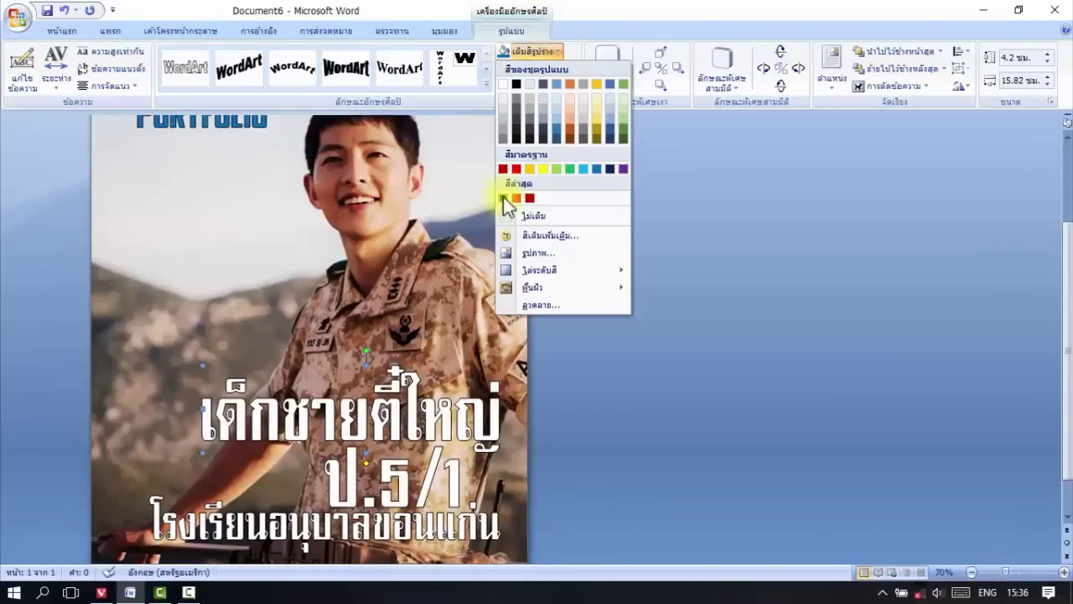
click(553, 176)
click(570, 69)
click(548, 198)
- Colour the ป.5/1 WordArt with a red fill and outline
click(444, 477)
click(444, 478)
click(557, 51)
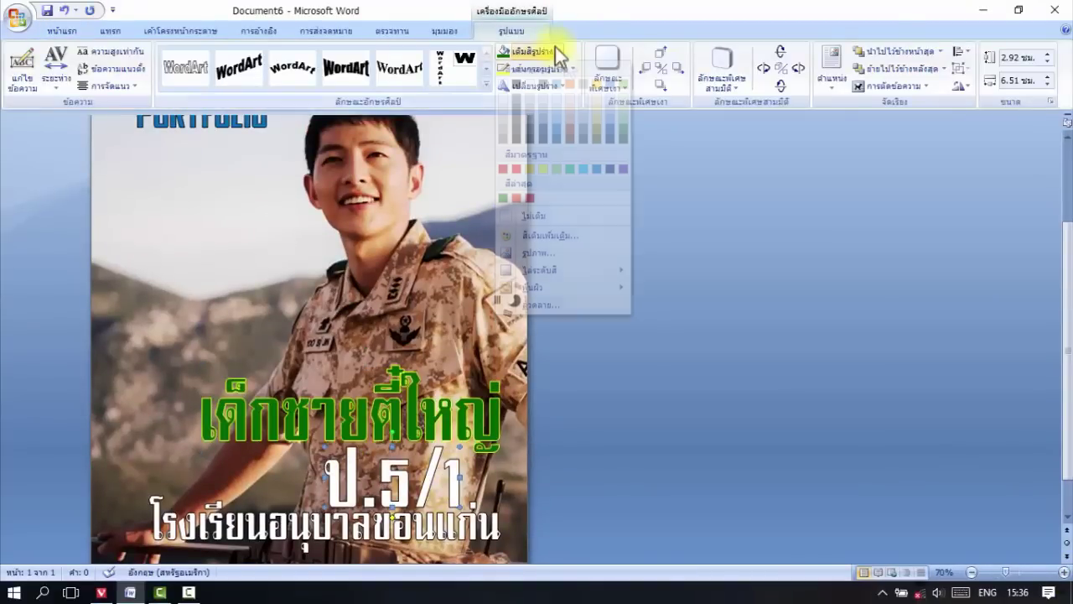
click(531, 210)
click(533, 68)
click(532, 223)
- Give the school-name WordArt a cyan-blue fill and an adjusted outline colour
click(430, 524)
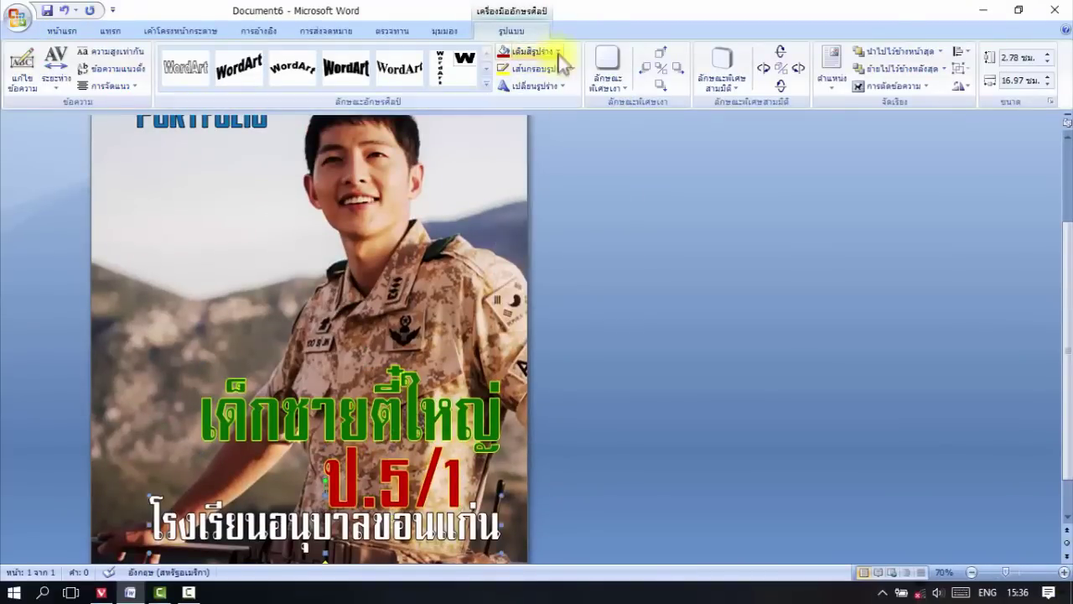
click(557, 51)
click(589, 173)
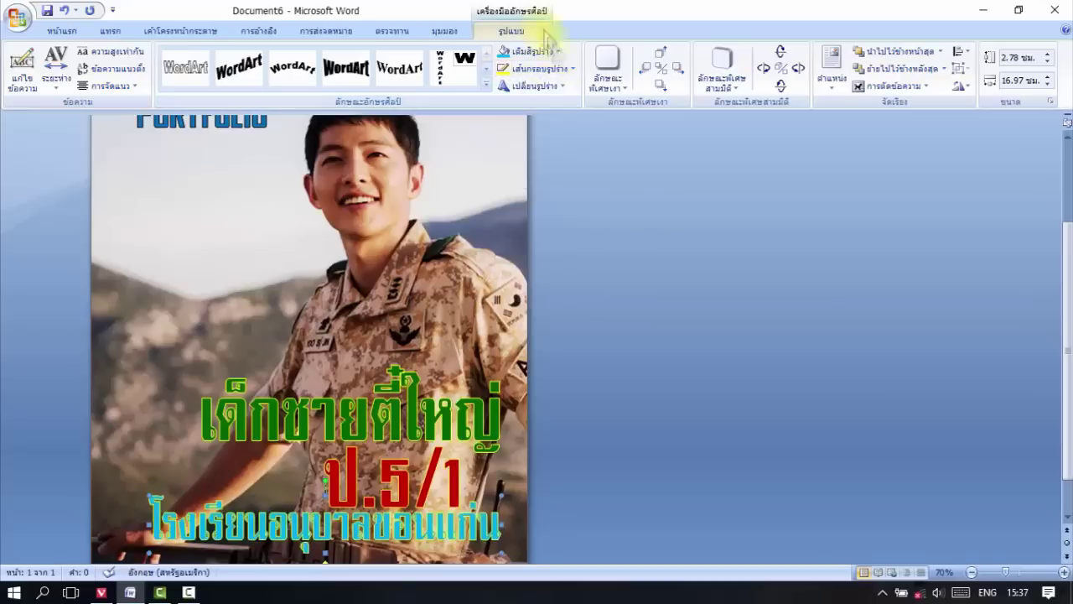
click(558, 68)
click(543, 219)
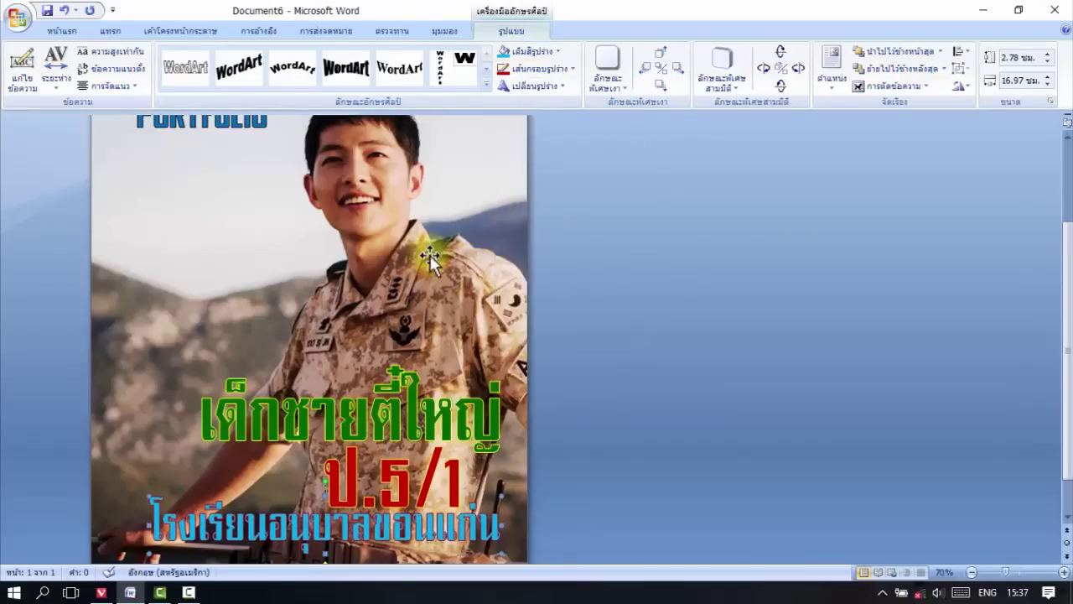
click(558, 69)
click(512, 210)
click(341, 260)
- Nudge the title แฟ้มสะสมผลงาน slightly higher on the page
scroll(341, 260, up, 1)
scroll(342, 260, down, 3)
scroll(443, 240, up, 5)
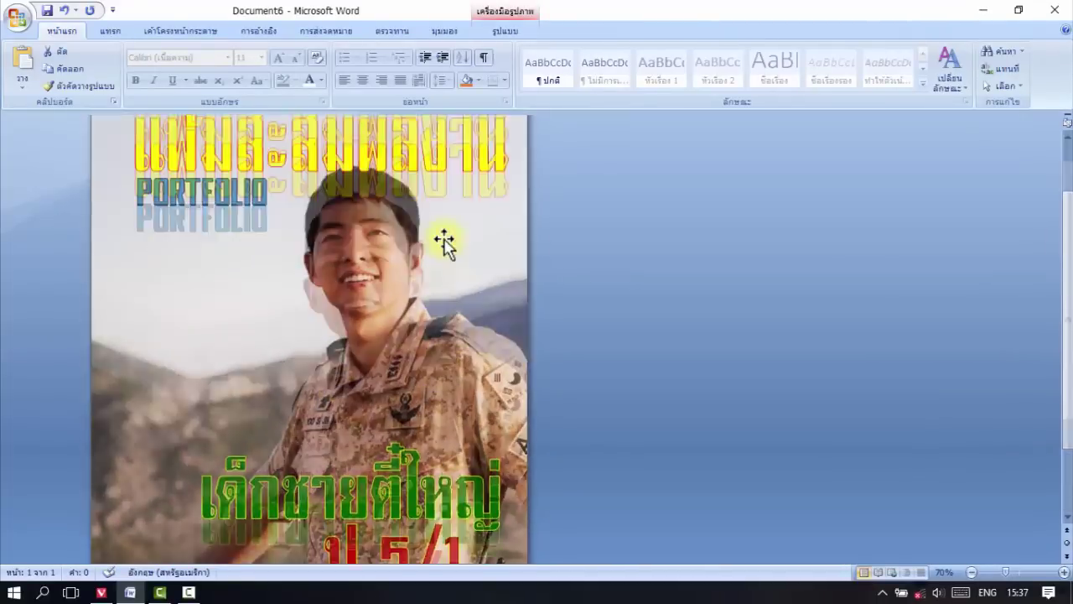
click(401, 201)
key(Up)
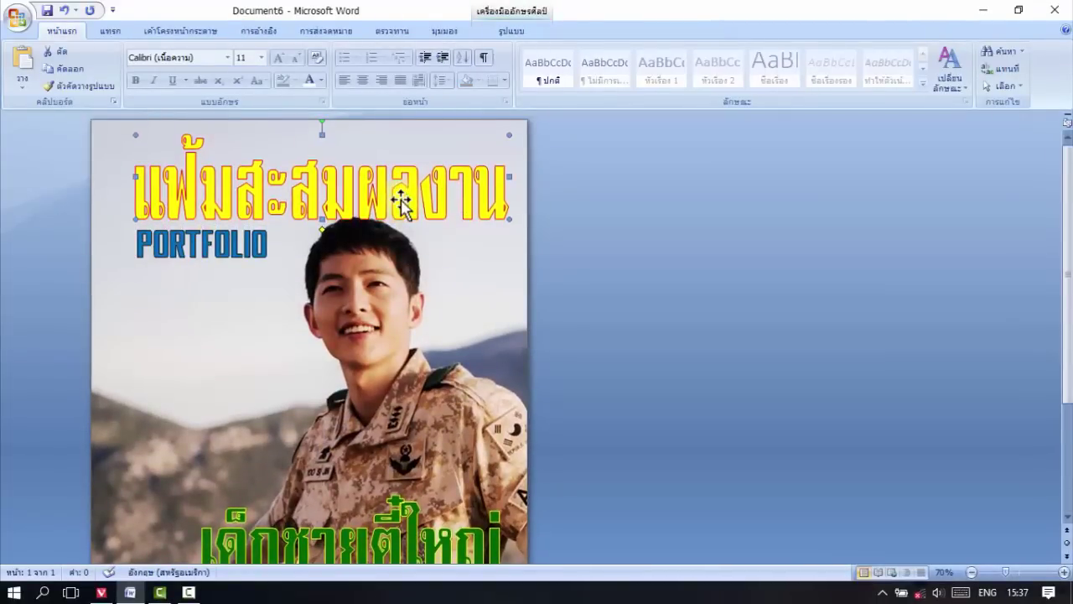
scroll(294, 326, down, 5)
scroll(290, 326, up, 4)
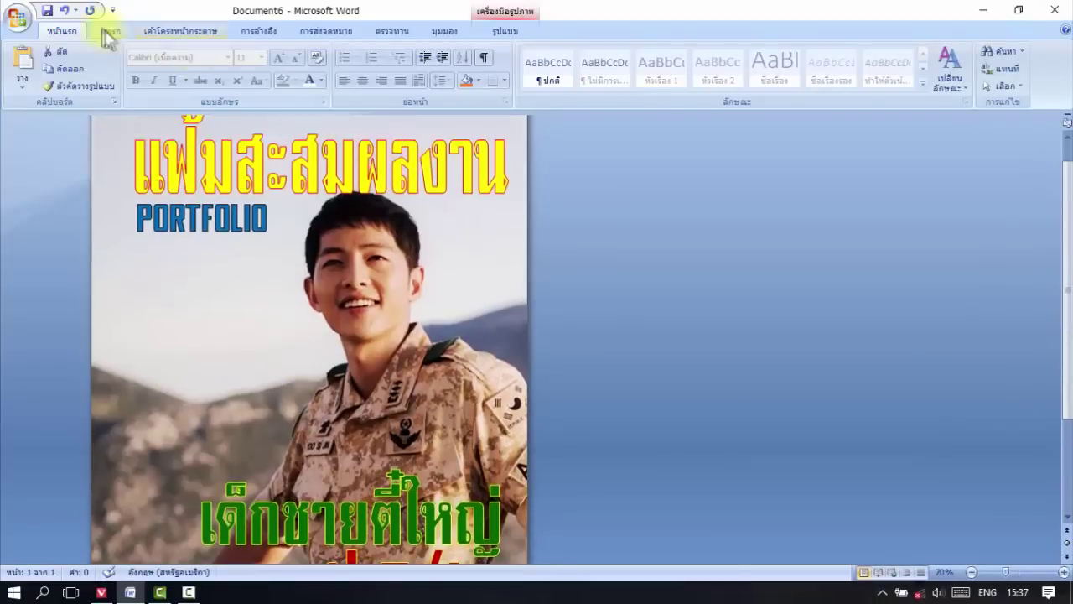
click(109, 31)
- Draw a rectangular callout left of the soldier's face with its tail pointing at him, reading '4.00 คือเป้าหมายของผม'
click(239, 77)
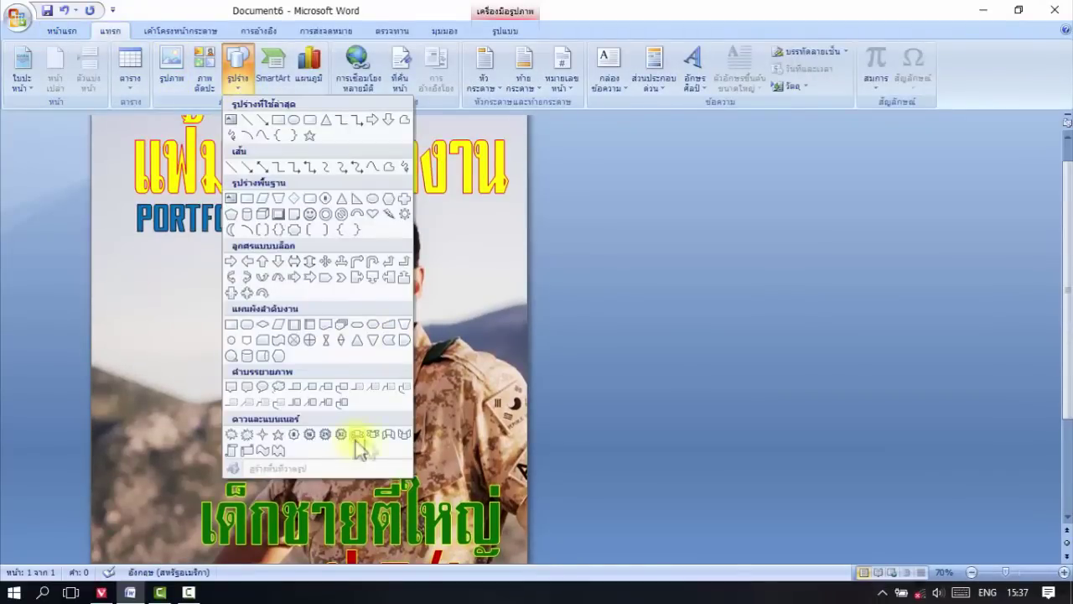
click(247, 386)
drag(148, 320, 294, 427)
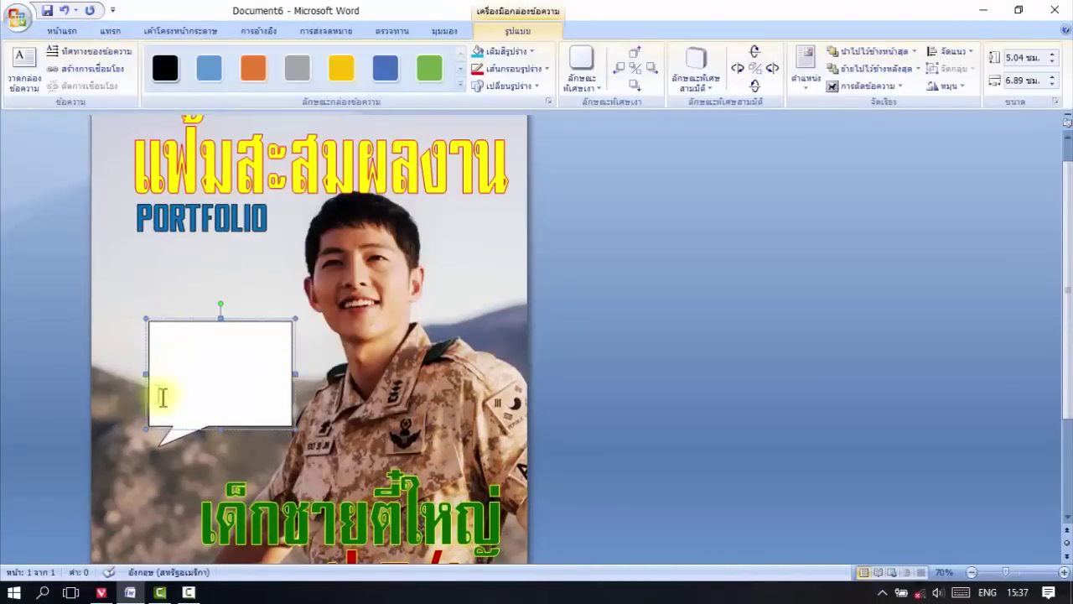
drag(162, 451, 275, 459)
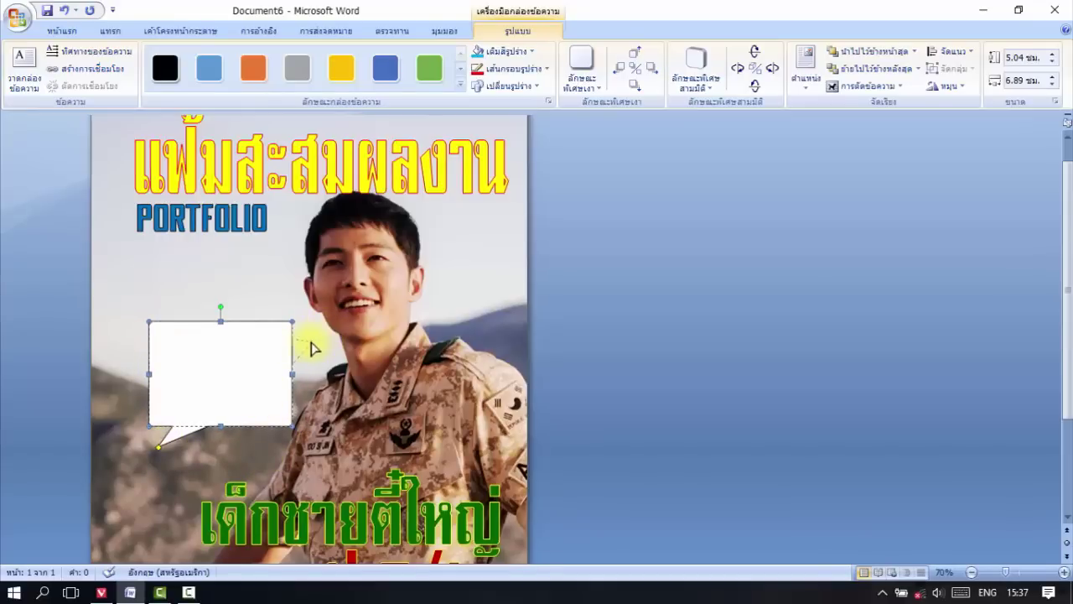
drag(227, 328, 217, 324)
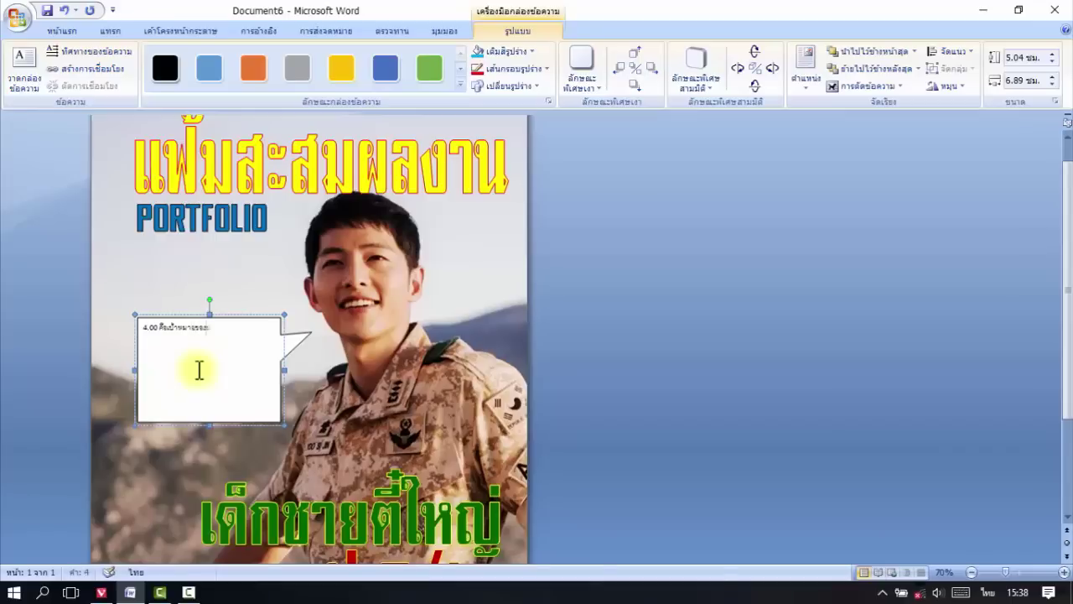
key(ctrl+a)
- Set the callout text to TS-Prachachon-NP at size 48
click(61, 31)
click(279, 58)
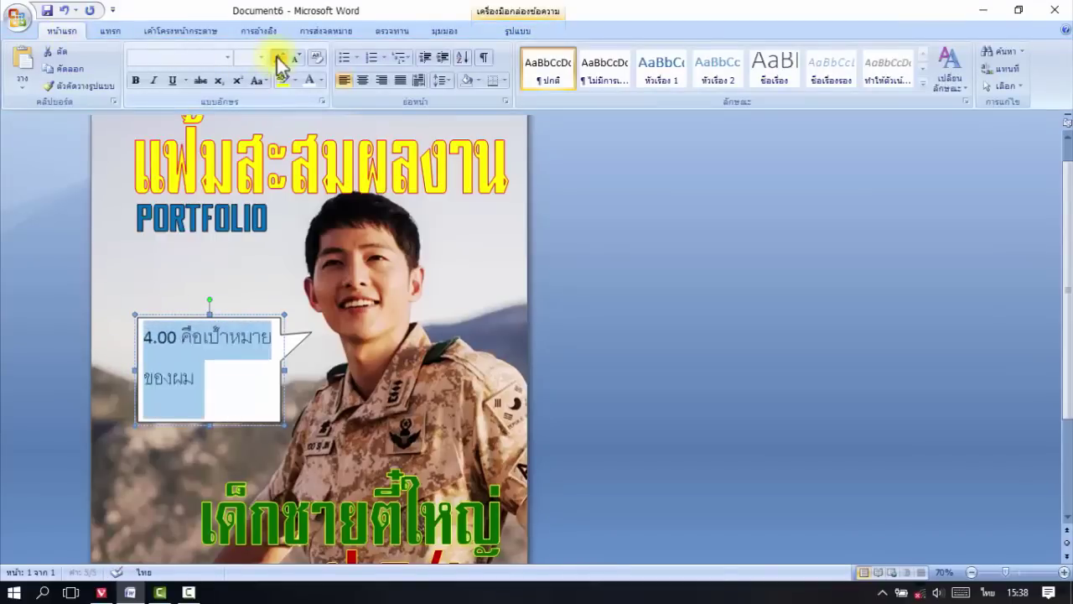
click(279, 58)
click(226, 59)
click(189, 203)
click(262, 57)
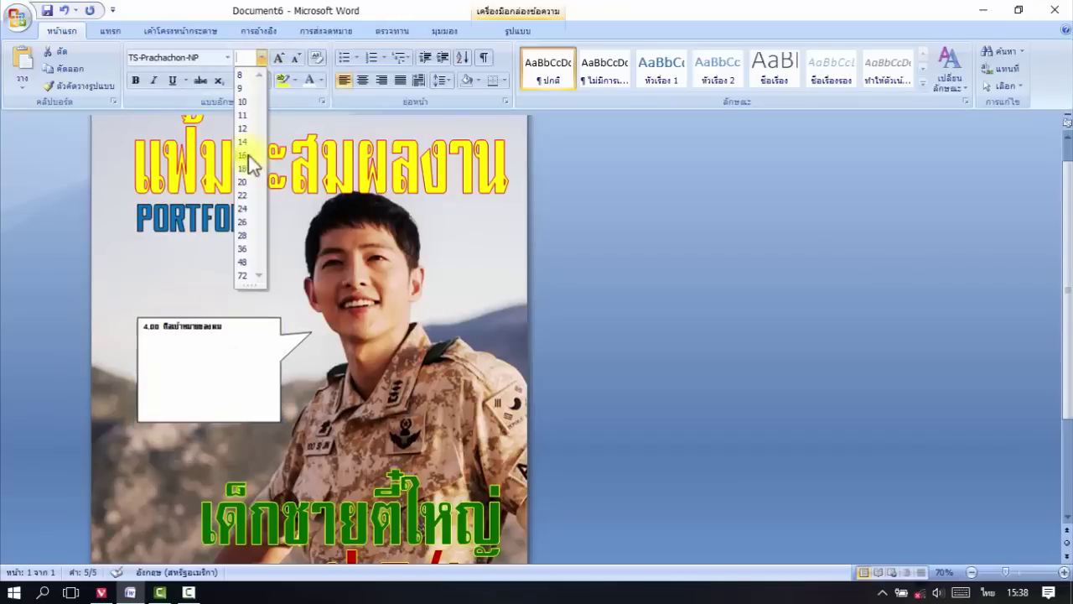
click(243, 263)
click(206, 338)
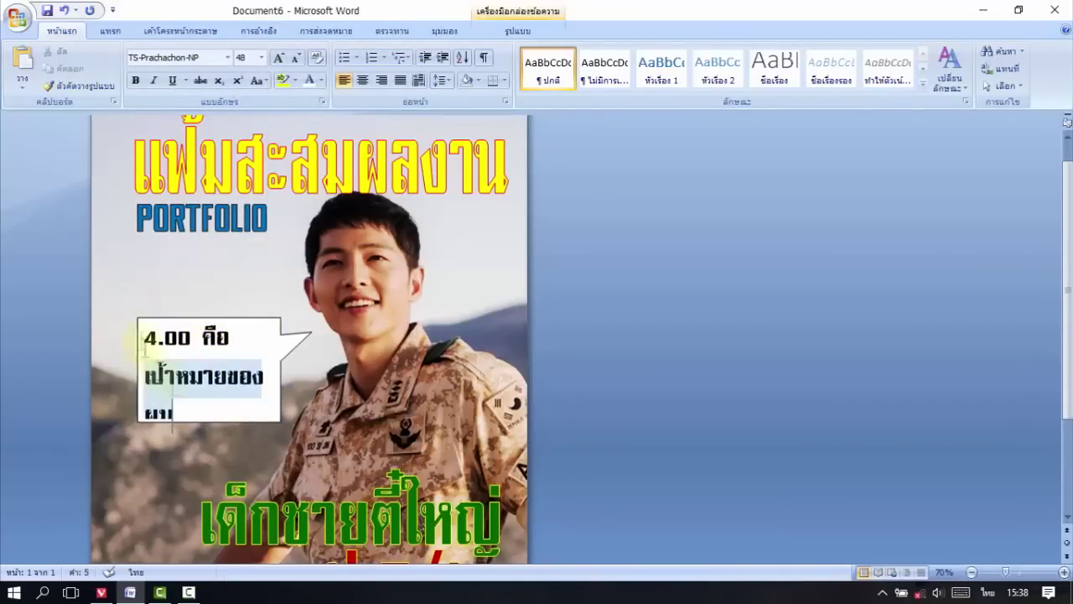
- Change the callout text to size 44, centre it, and resize the box to fit
key(ctrl+a)
click(292, 59)
click(280, 58)
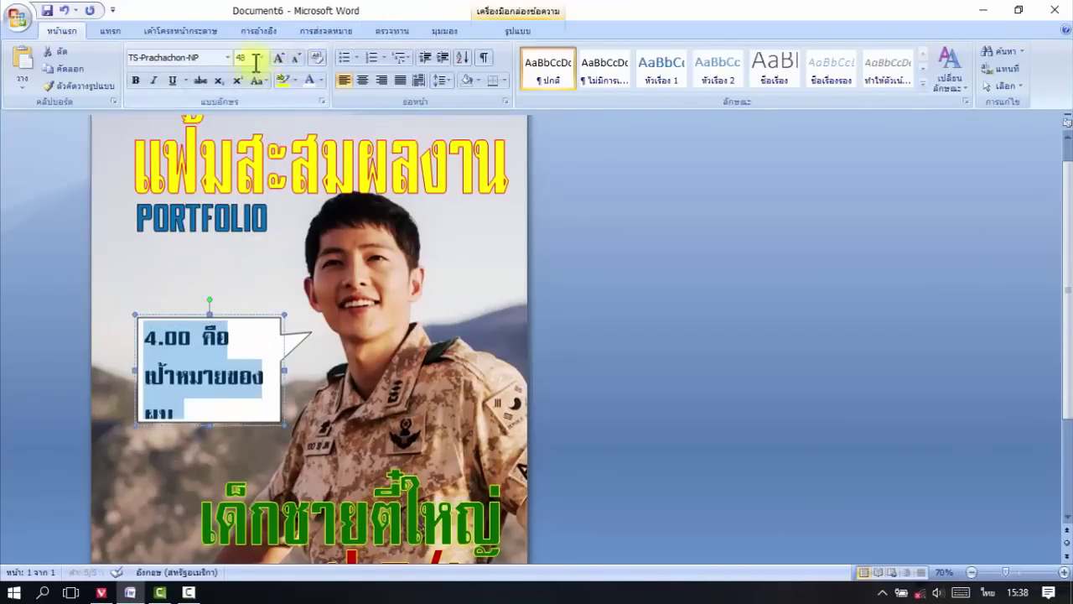
text(44)
key(Return)
click(243, 377)
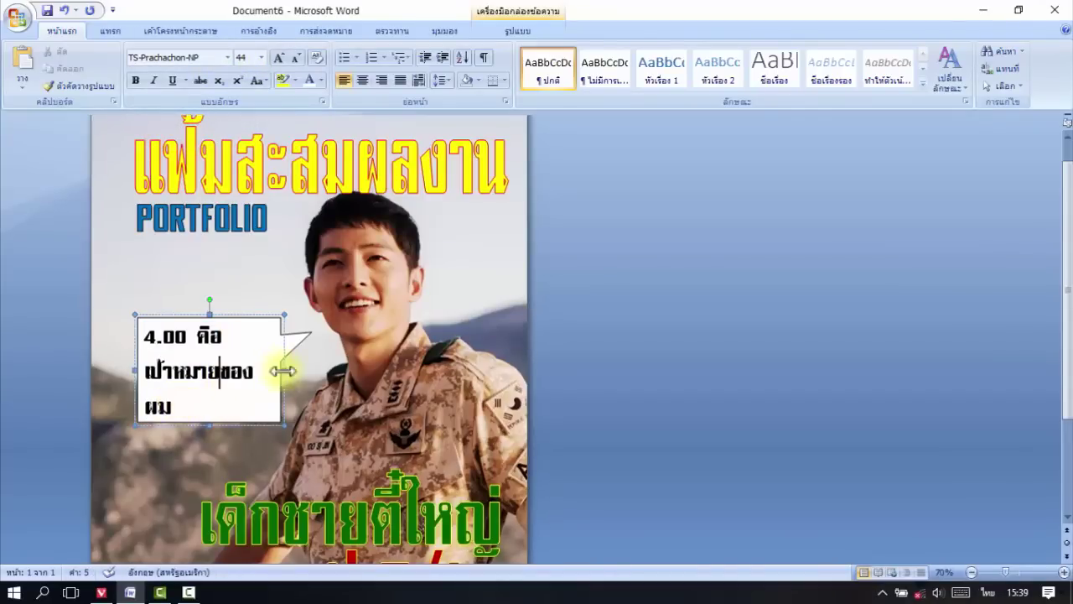
drag(283, 370, 298, 371)
click(362, 80)
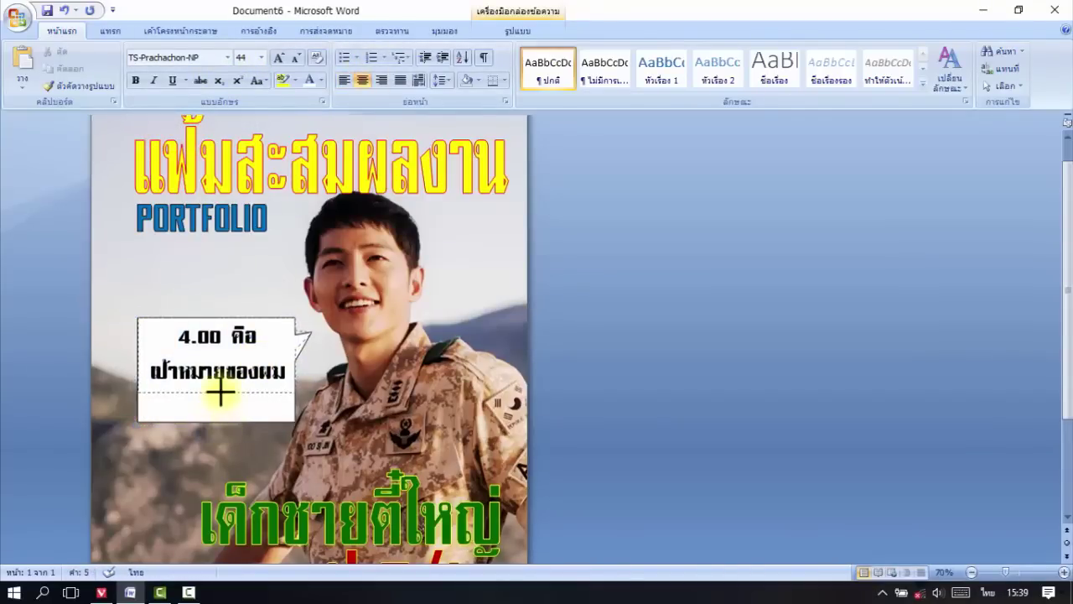
drag(221, 421, 221, 390)
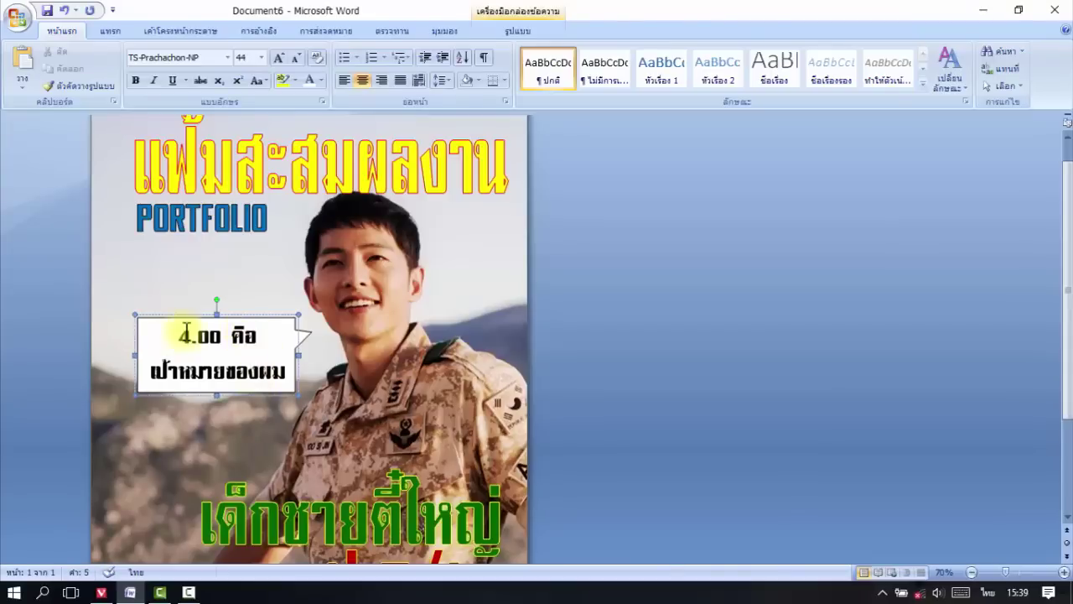
- Switch the callout text font to TH Chakra Petch after briefly trying TH SarabunPSK
drag(192, 334, 289, 381)
click(227, 57)
click(224, 210)
click(210, 323)
key(ctrl+a)
click(227, 57)
click(215, 266)
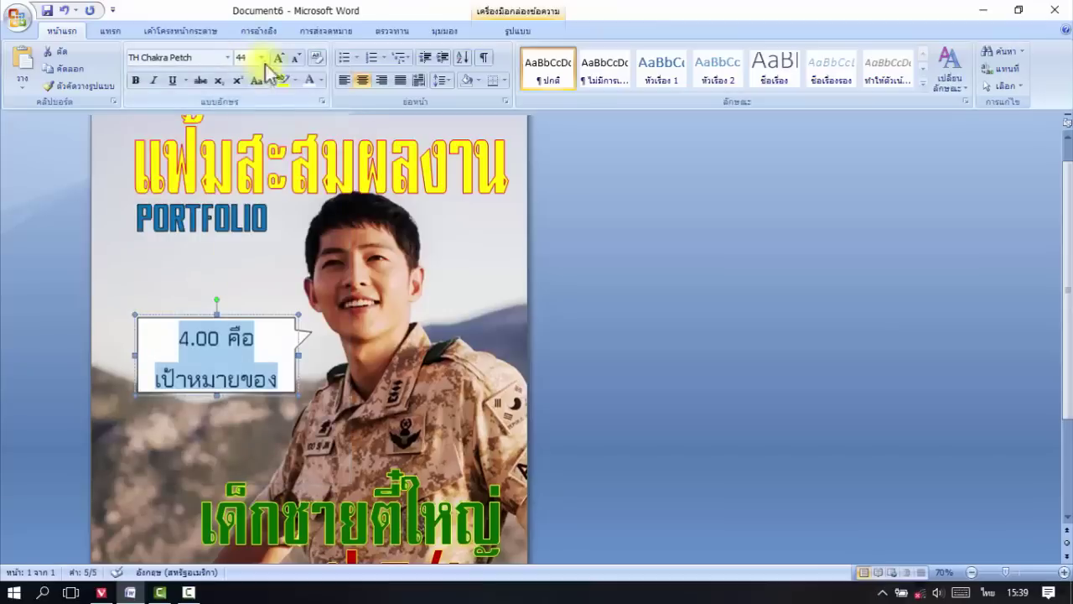
click(215, 369)
click(265, 319)
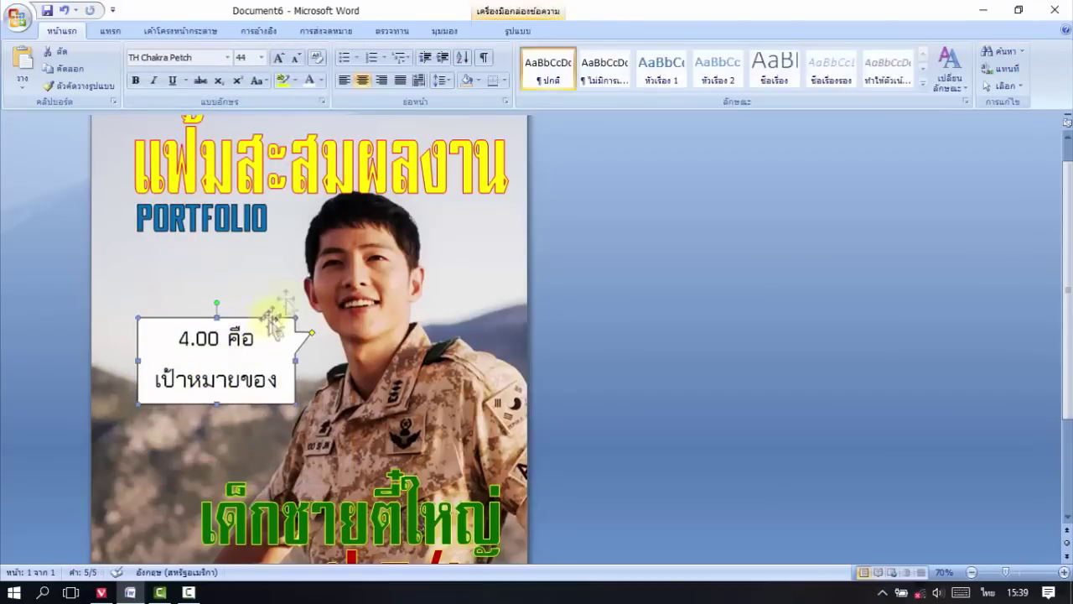
click(517, 31)
click(531, 51)
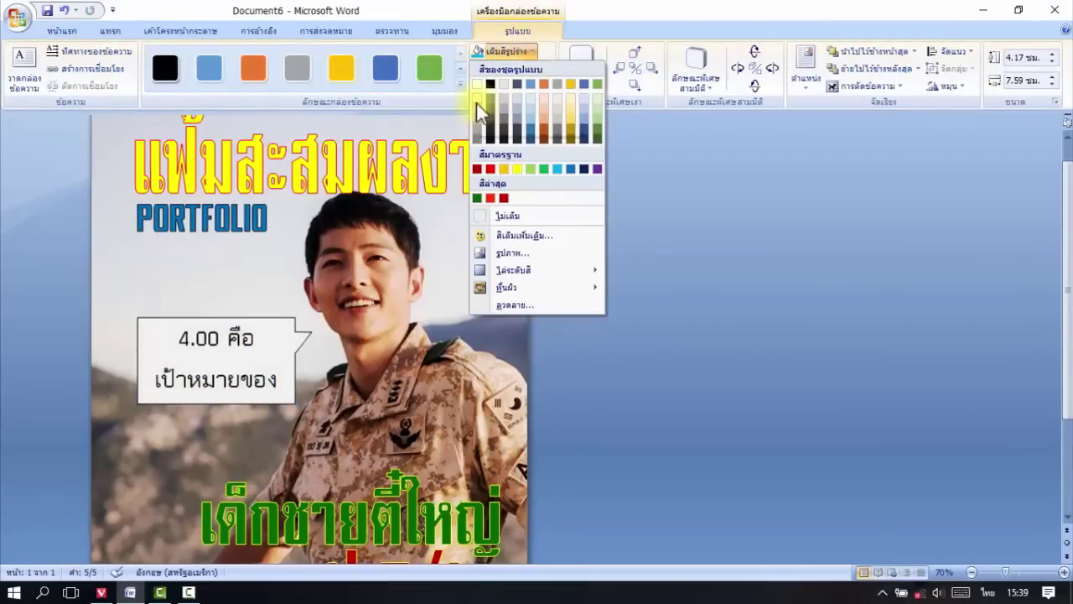
- Give the callout a red 3 pt border and a blue fill
click(476, 104)
click(512, 68)
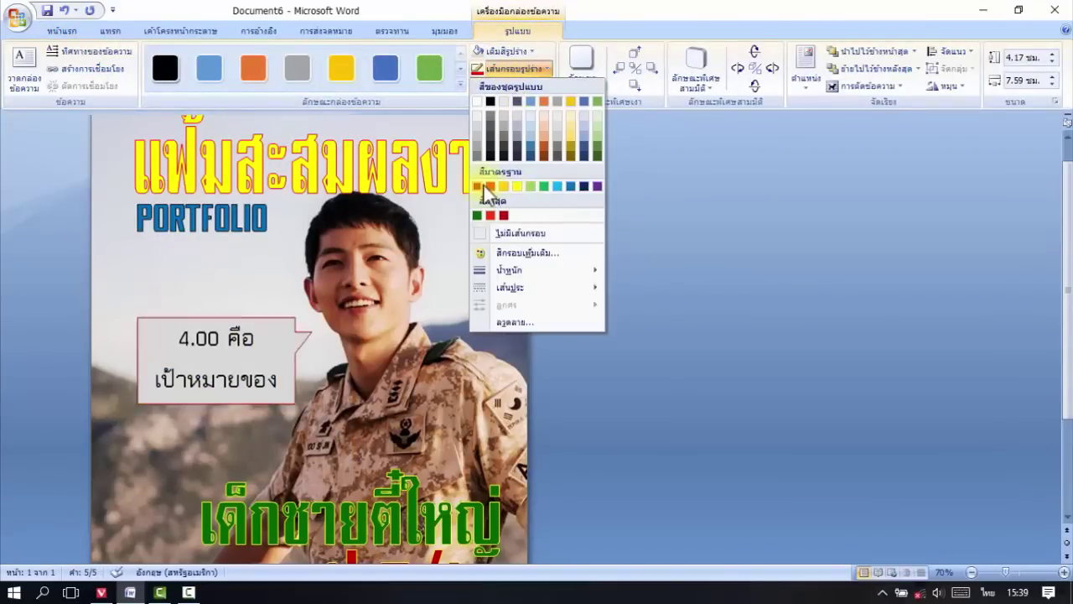
click(490, 187)
click(511, 67)
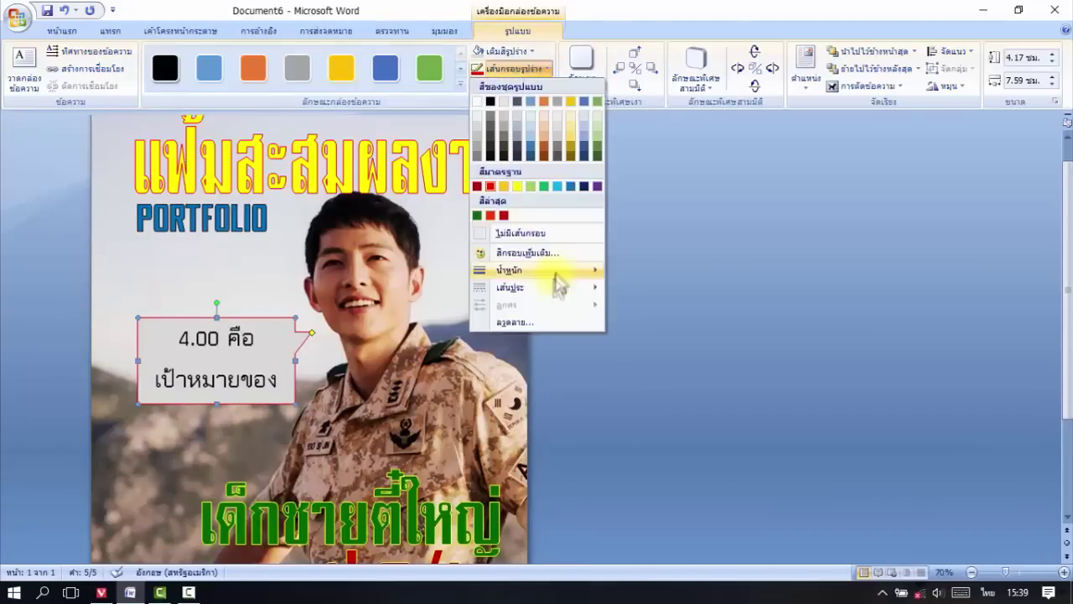
mouse_move(536, 270)
click(693, 376)
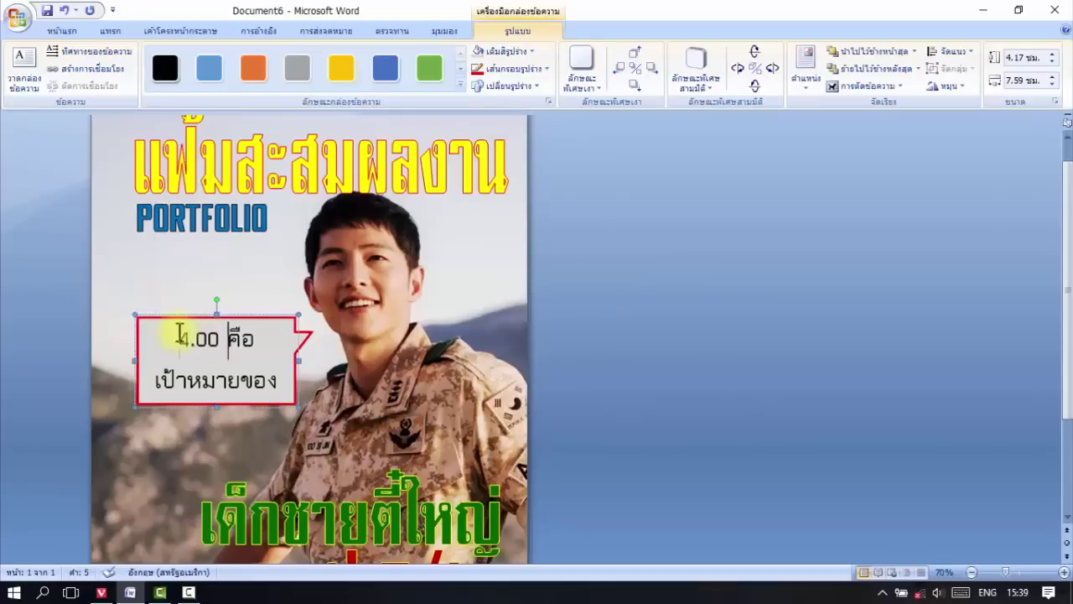
click(531, 51)
click(571, 168)
click(510, 51)
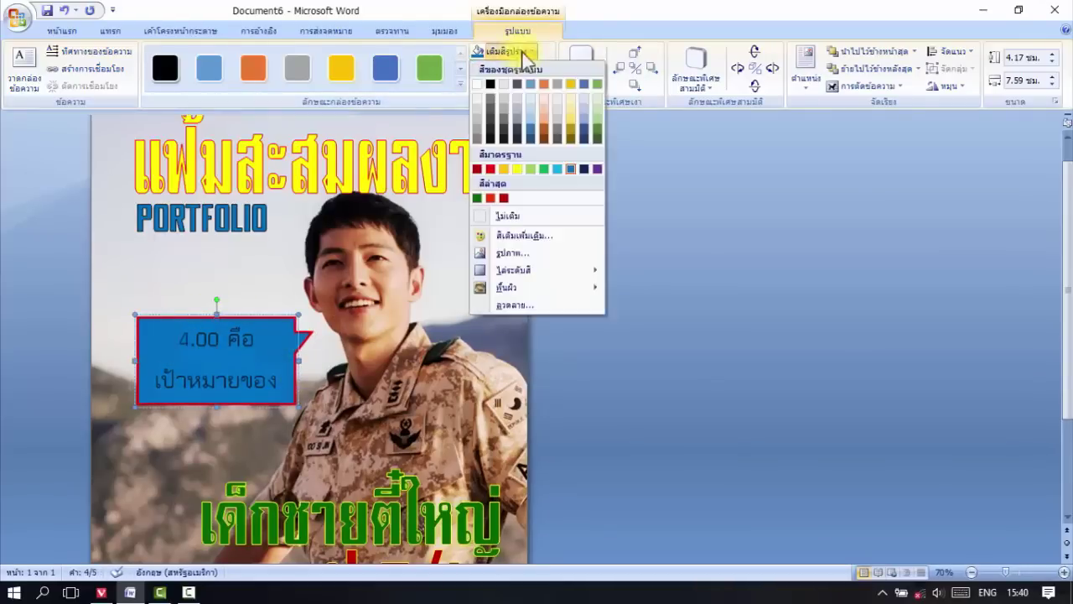
- Make the callout text yellow
click(62, 31)
click(320, 80)
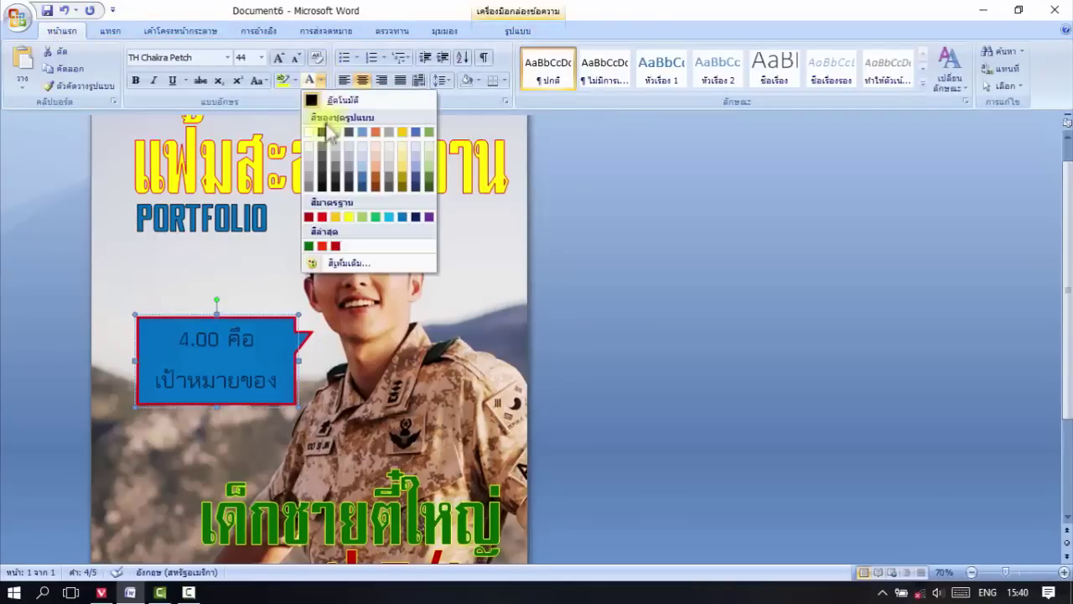
click(353, 218)
click(394, 336)
scroll(394, 336, down, 3)
scroll(403, 361, up, 4)
click(260, 347)
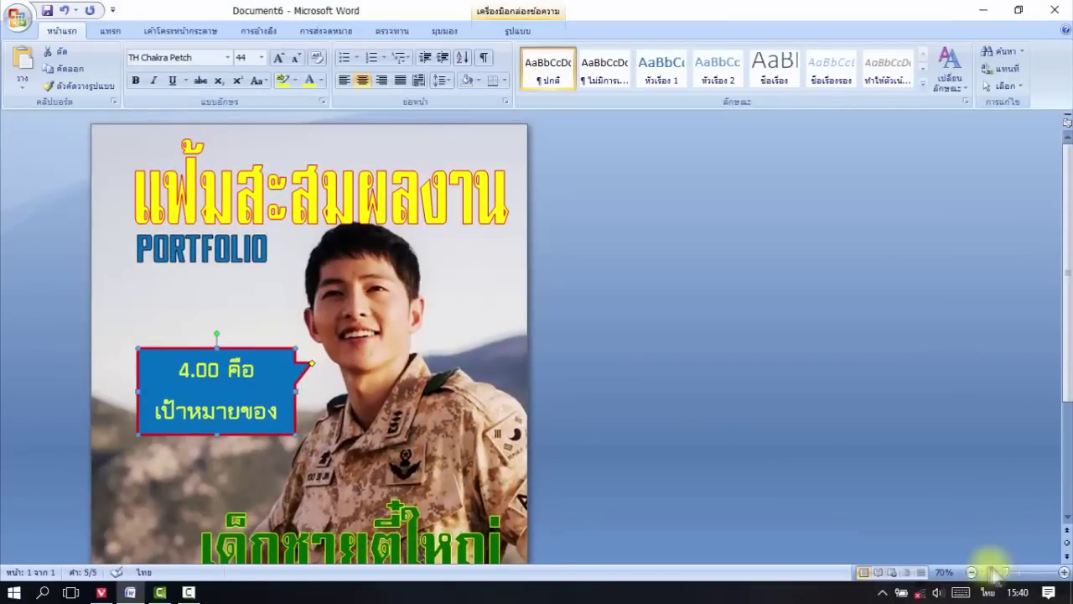
- Set the zoom to Whole page to review the cover layout
click(1064, 572)
click(1065, 572)
click(761, 406)
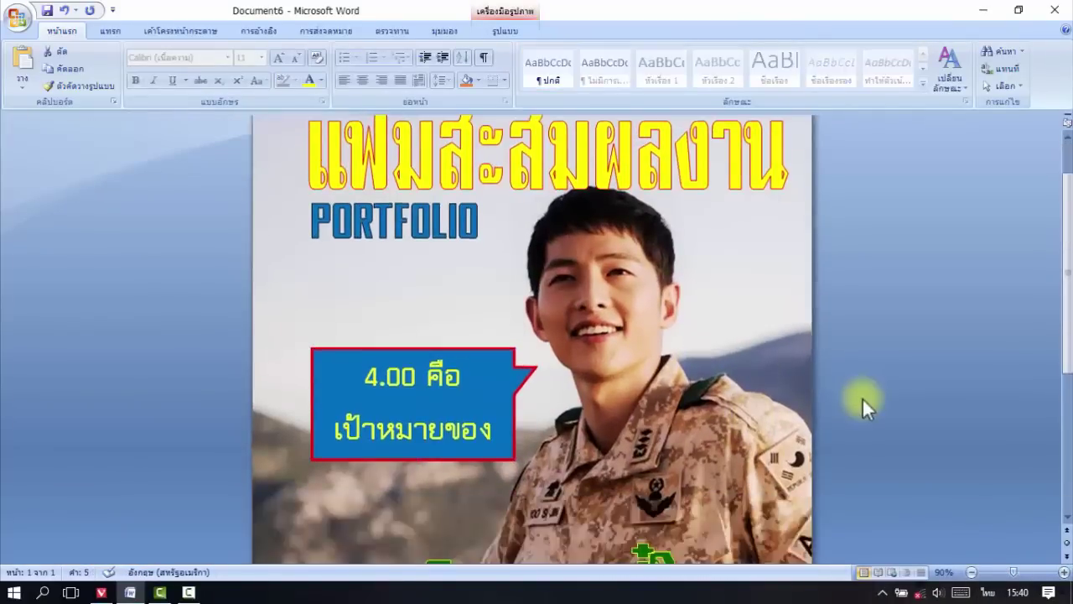
scroll(862, 397, down, 5)
scroll(862, 397, up, 5)
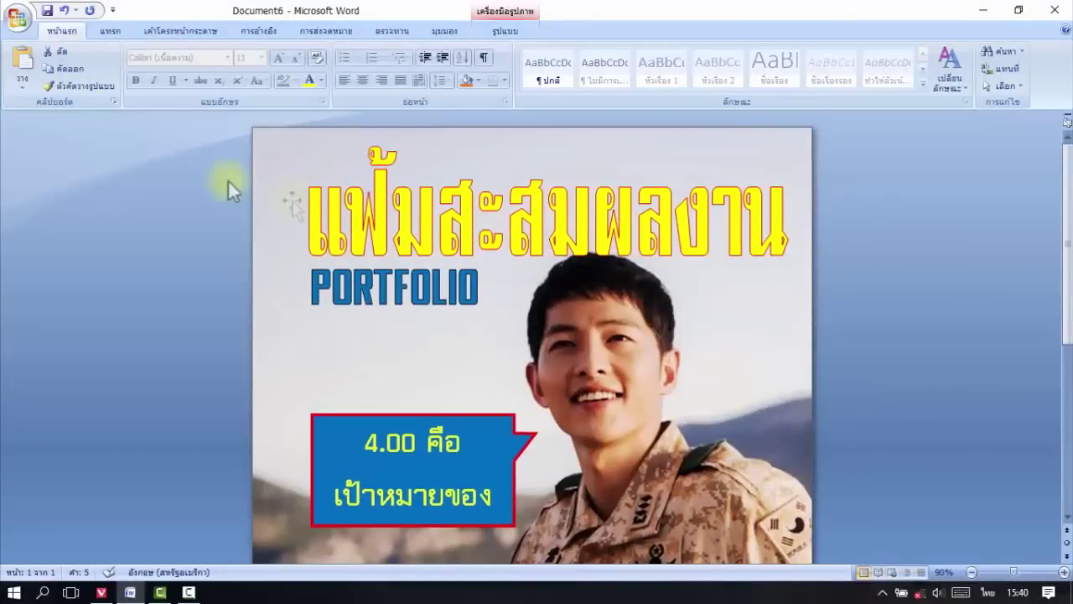
click(444, 30)
click(363, 71)
click(501, 229)
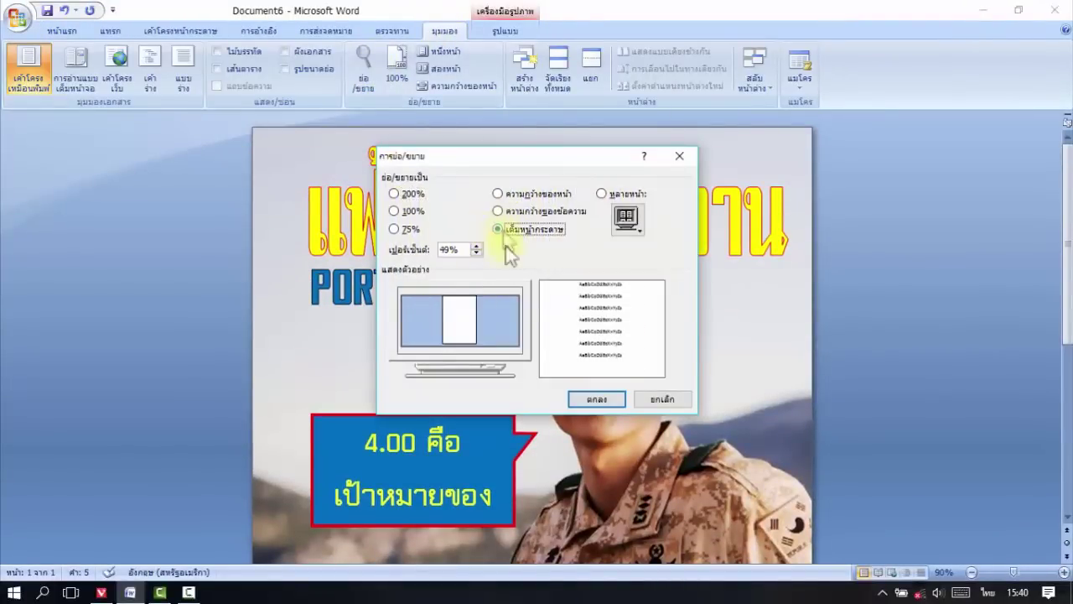
click(596, 397)
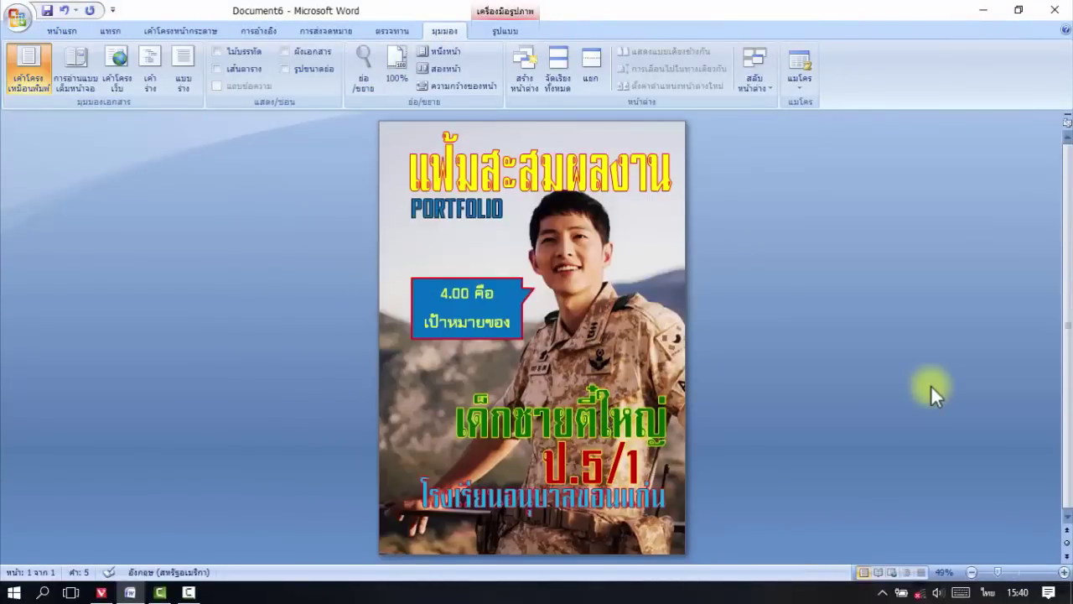
click(500, 324)
click(583, 365)
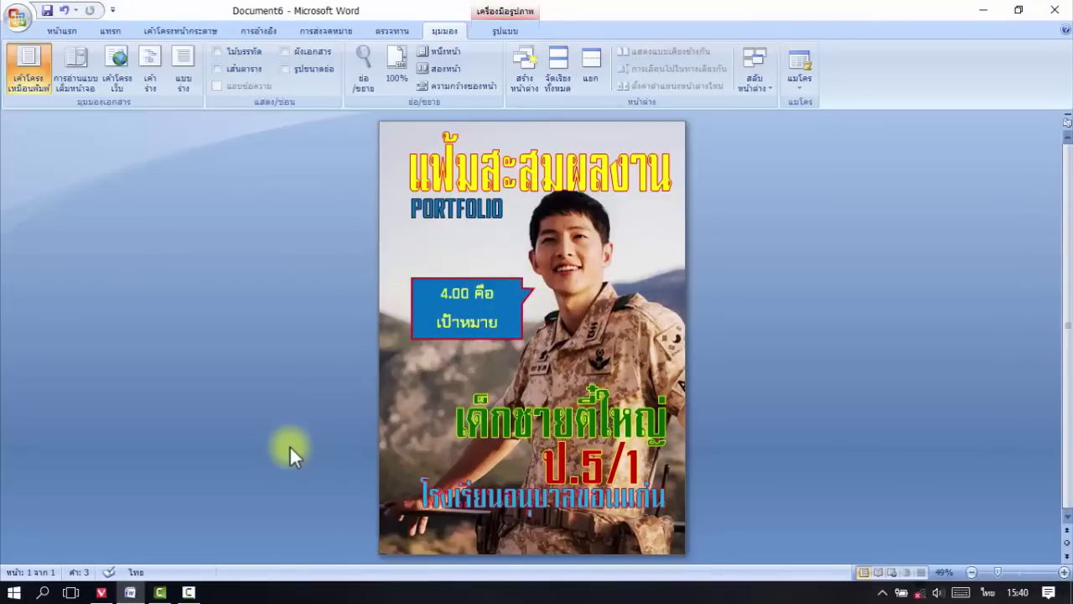